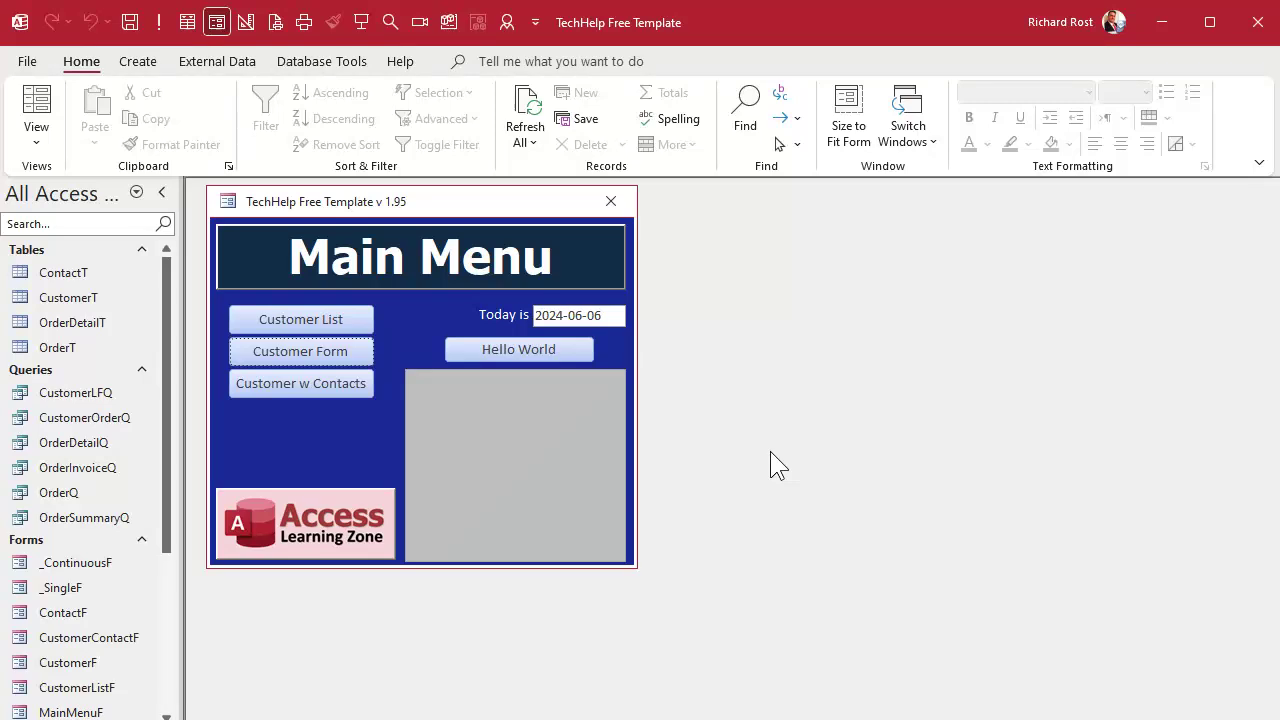
Look over the CustomerT table, then start a blank design query with CustomerT added
double_click(80, 297)
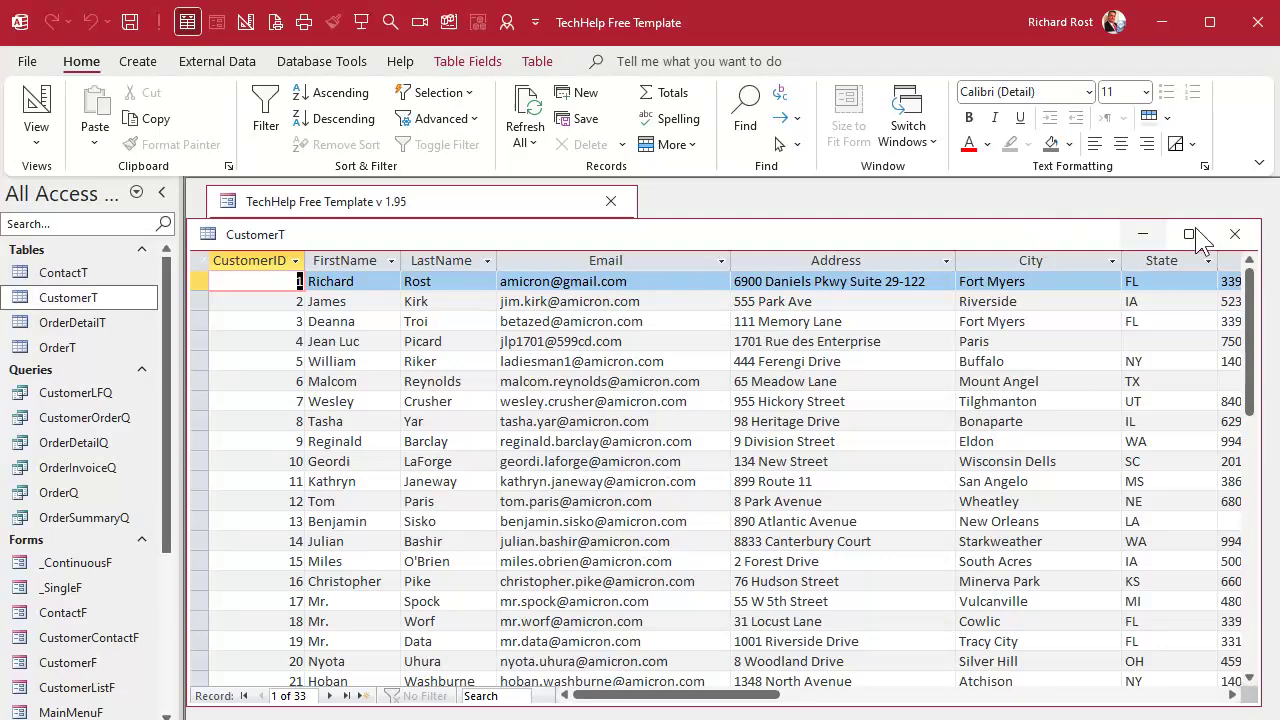
click(1233, 233)
click(140, 63)
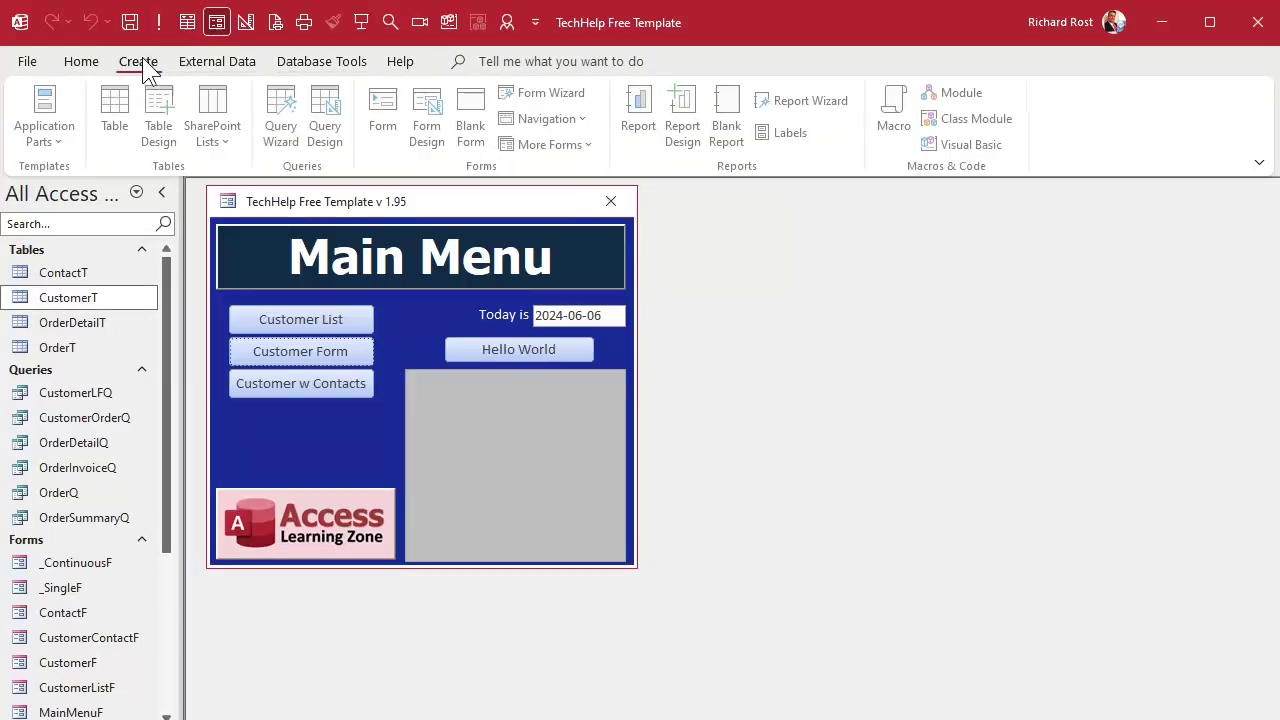
click(327, 108)
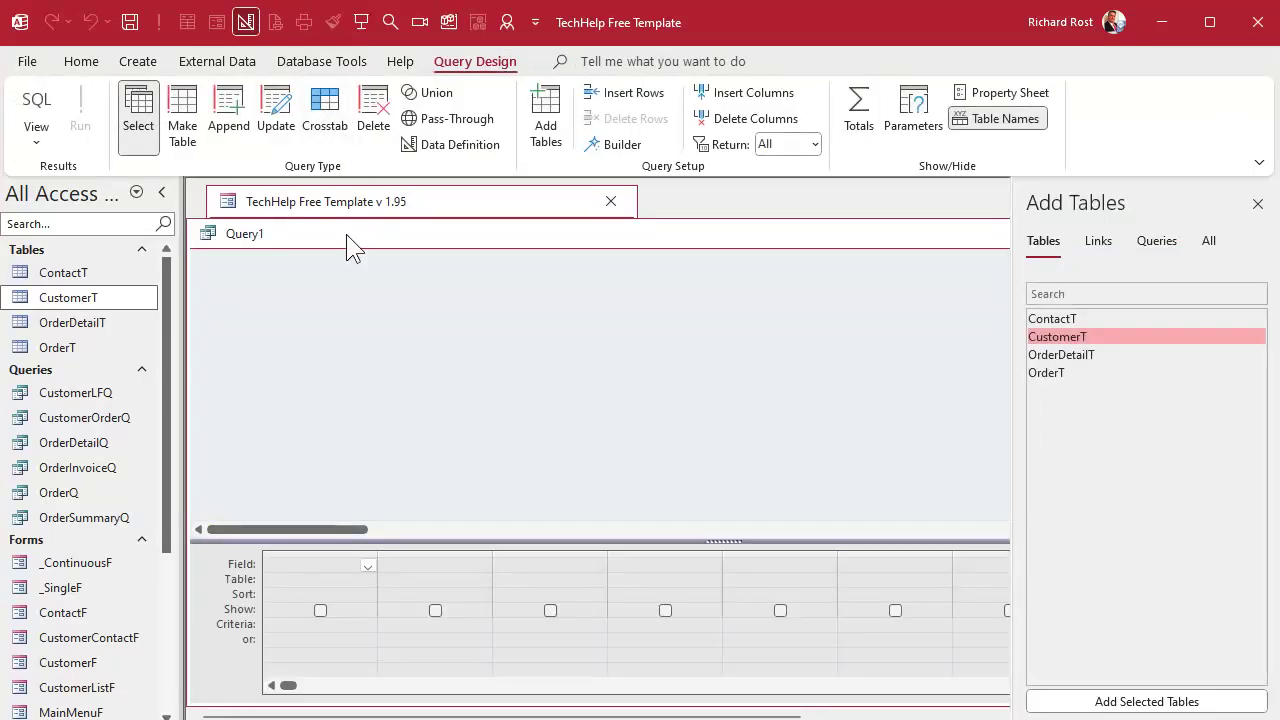
drag(349, 243, 354, 223)
double_click(1075, 338)
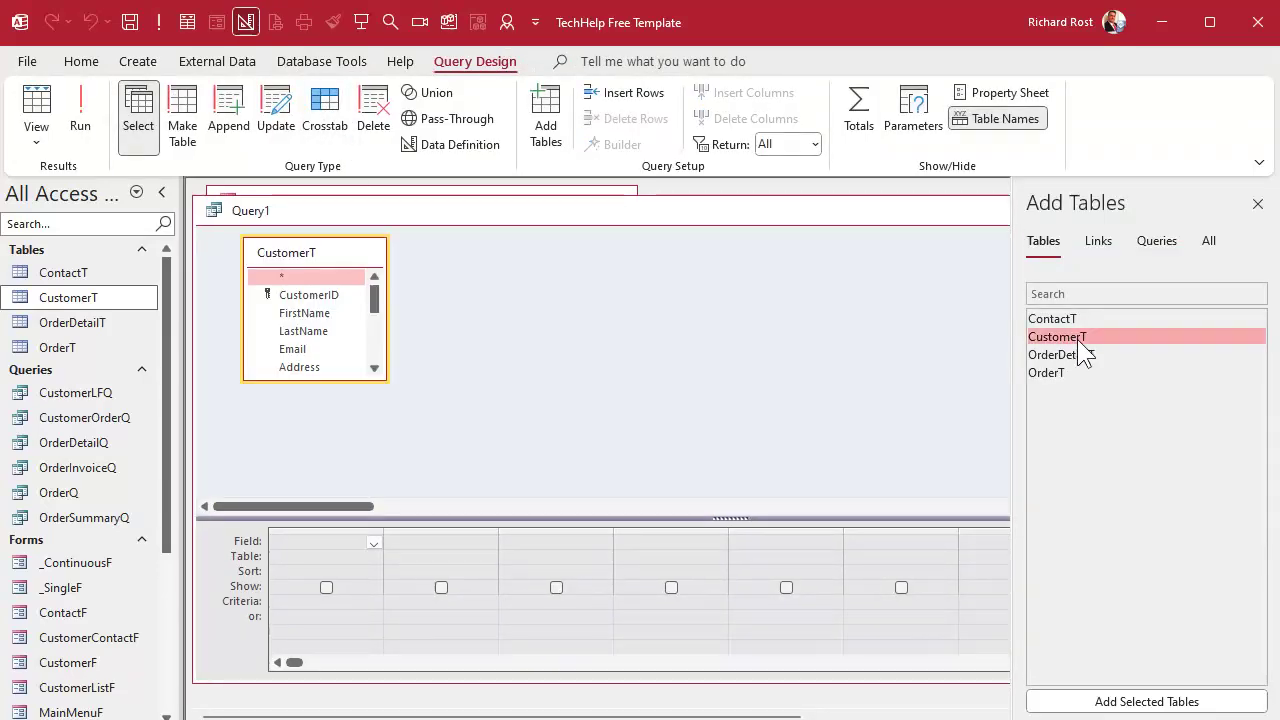
click(1258, 205)
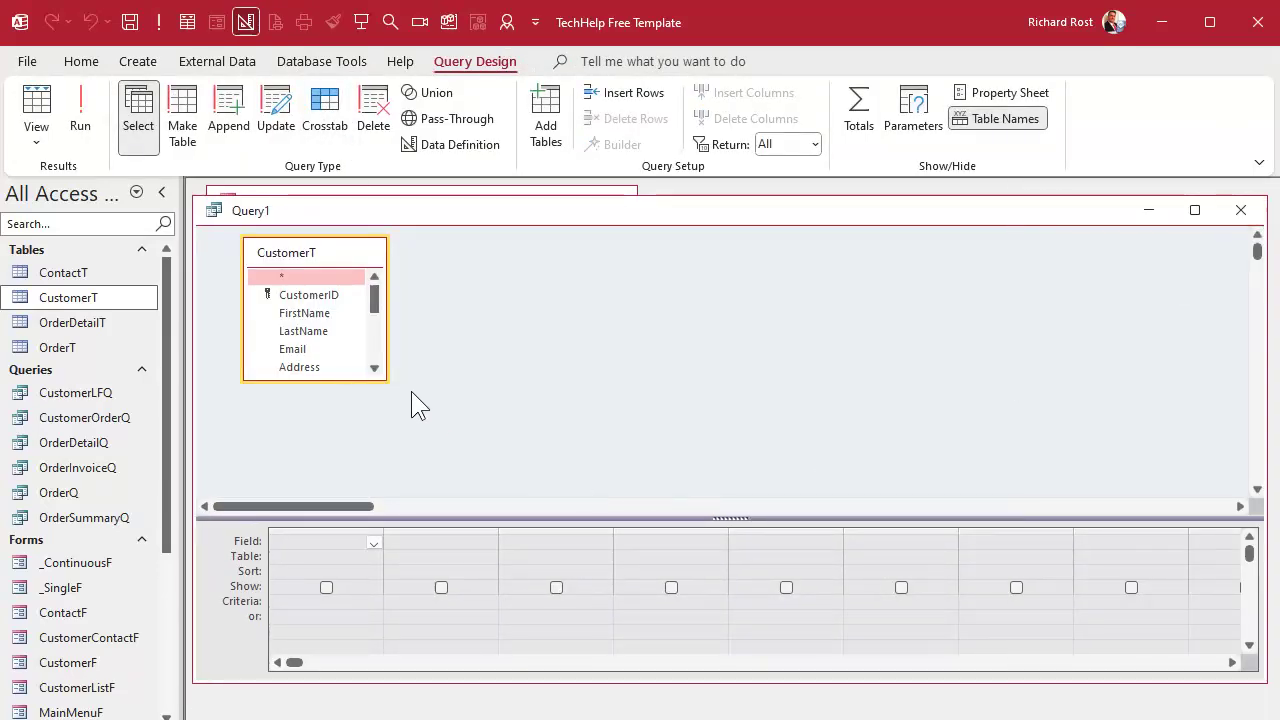
Add CustomerID and FirstName to the query grid and widen the third column
drag(385, 379, 519, 424)
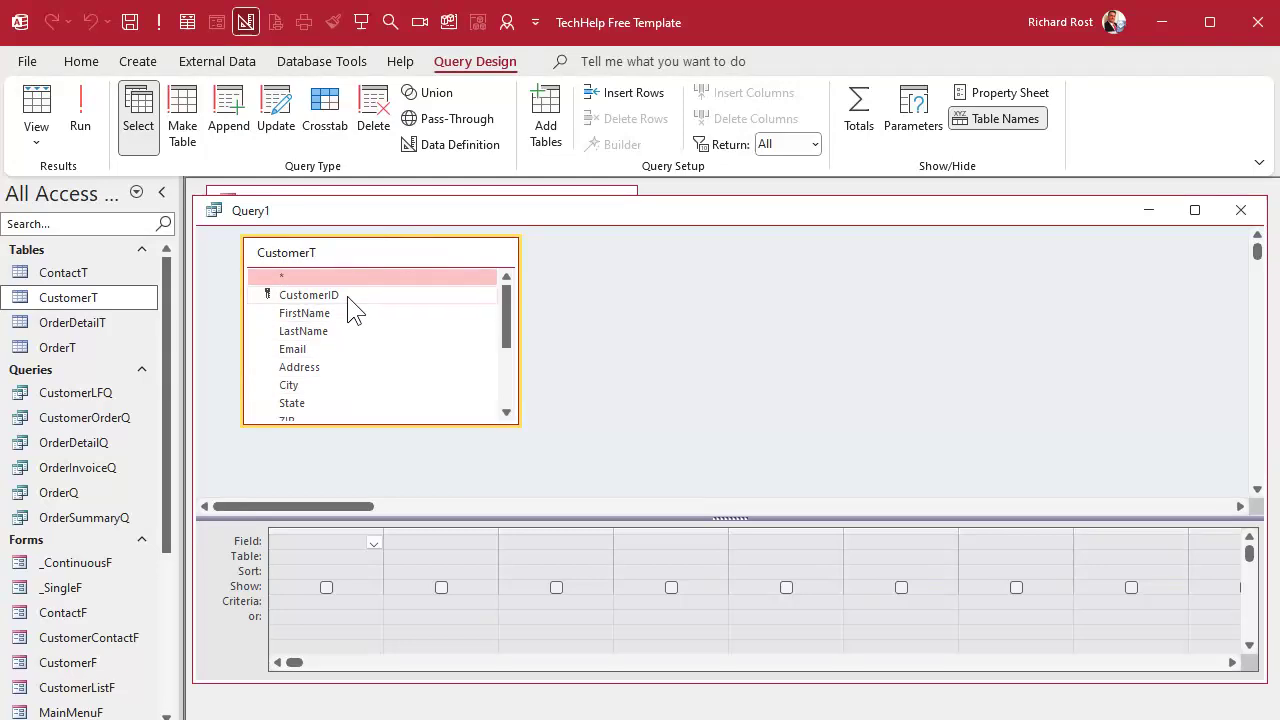
double_click(350, 300)
double_click(352, 314)
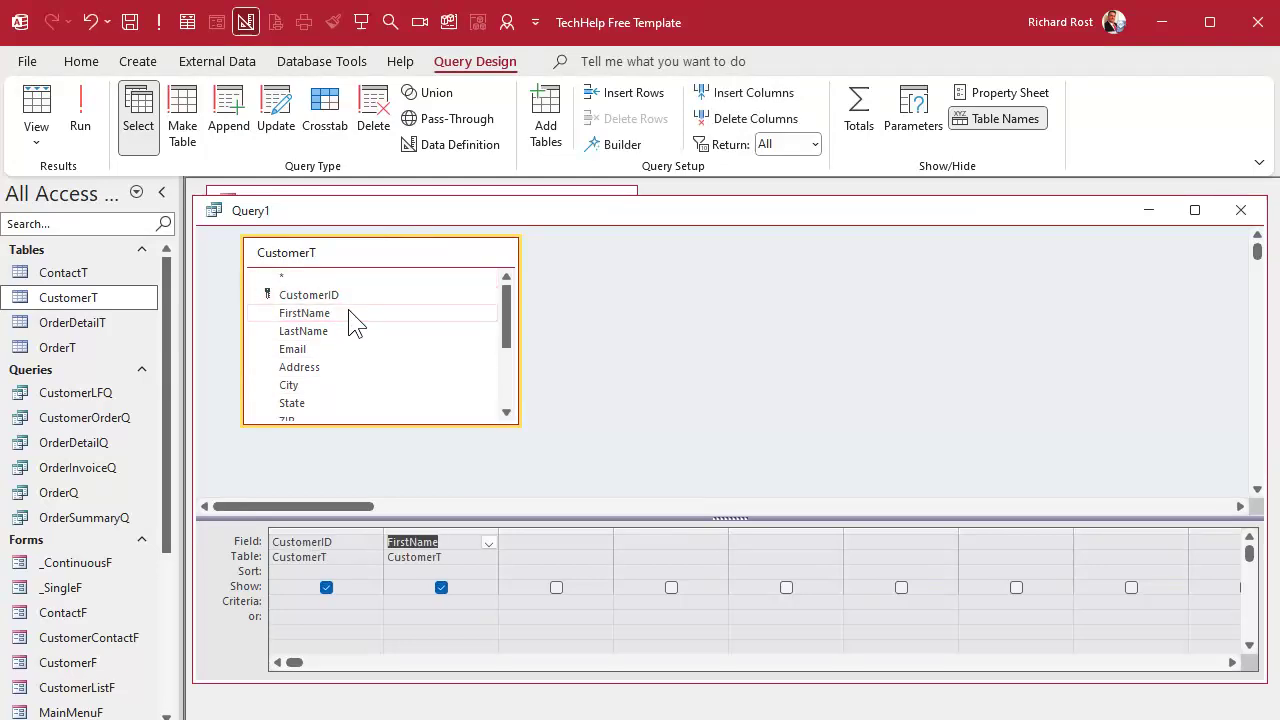
drag(614, 533, 785, 535)
click(580, 542)
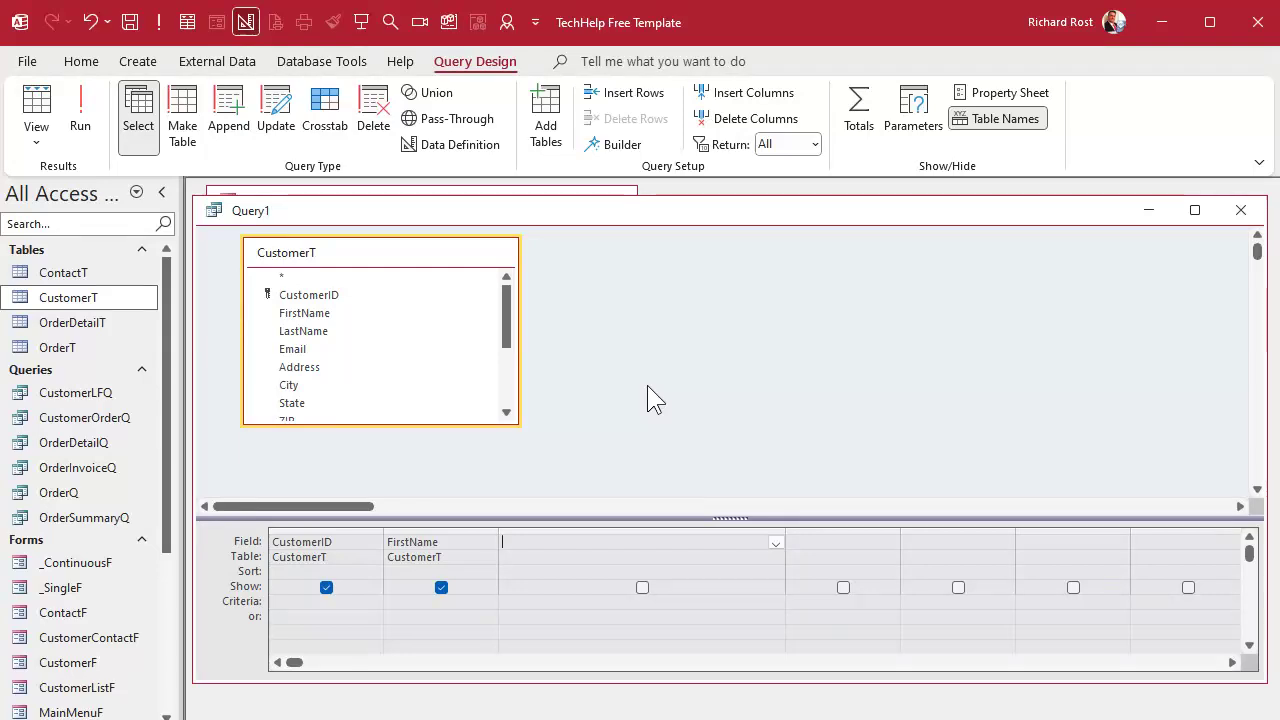
Enter the field CCode: Left(FirstName,1) & CustomerID in Zoom, then run to see R1, J2
key(shift+F2)
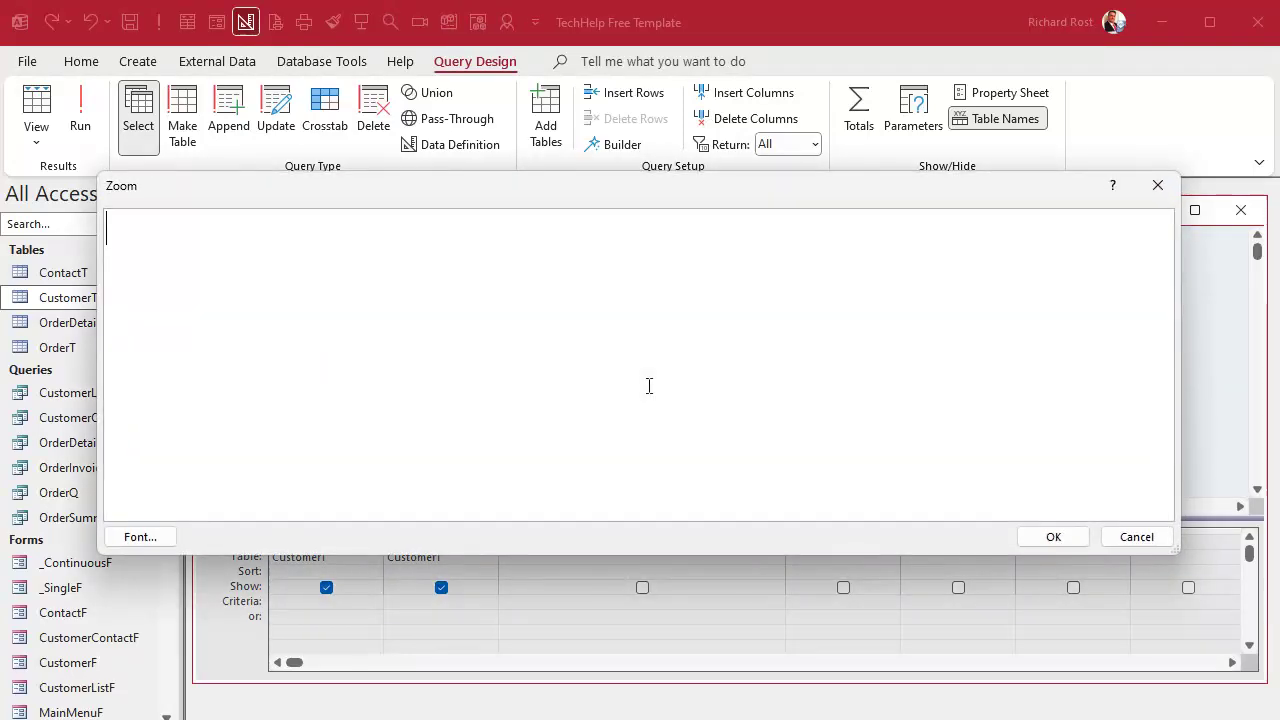
text(CCode)
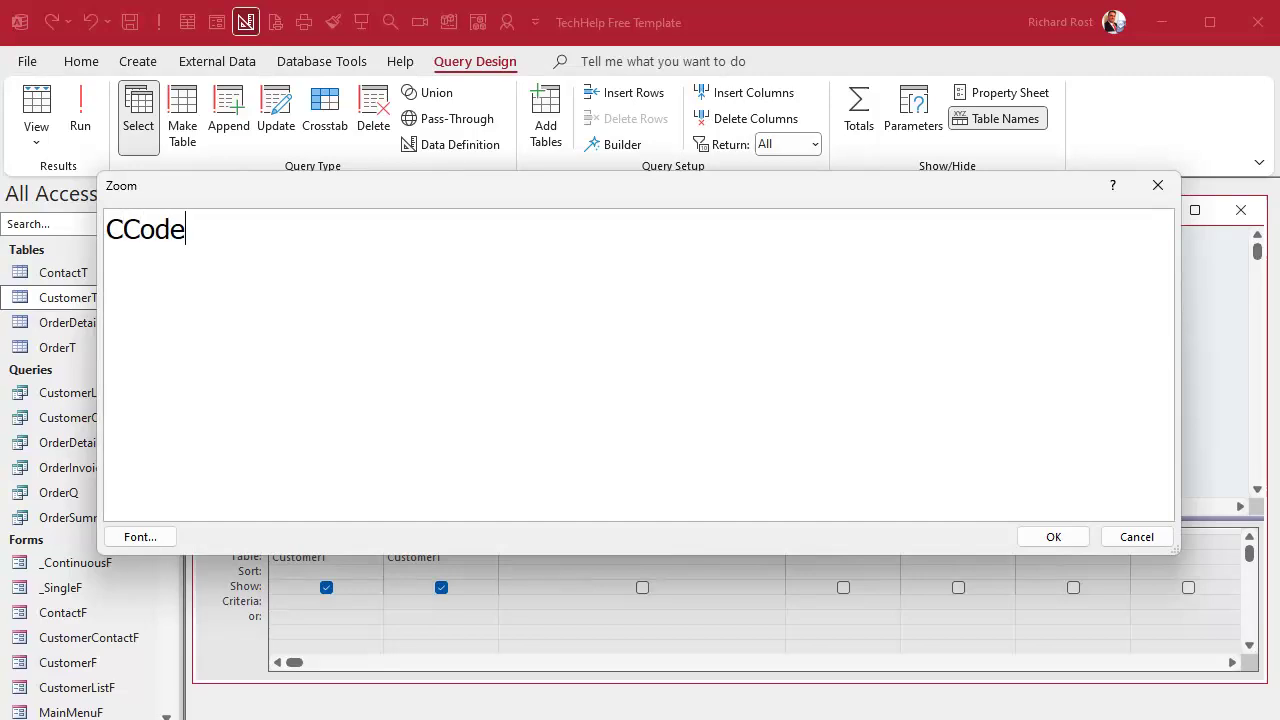
text(;: Left(First)
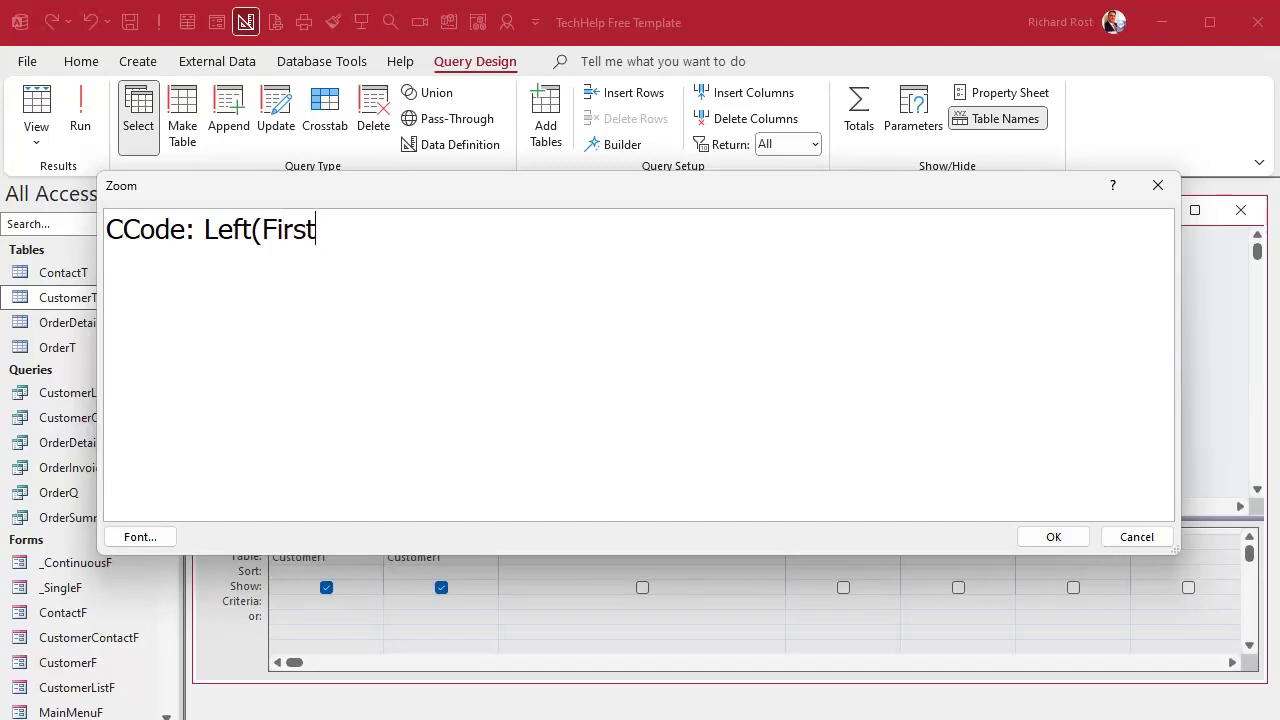
text(Name,1))
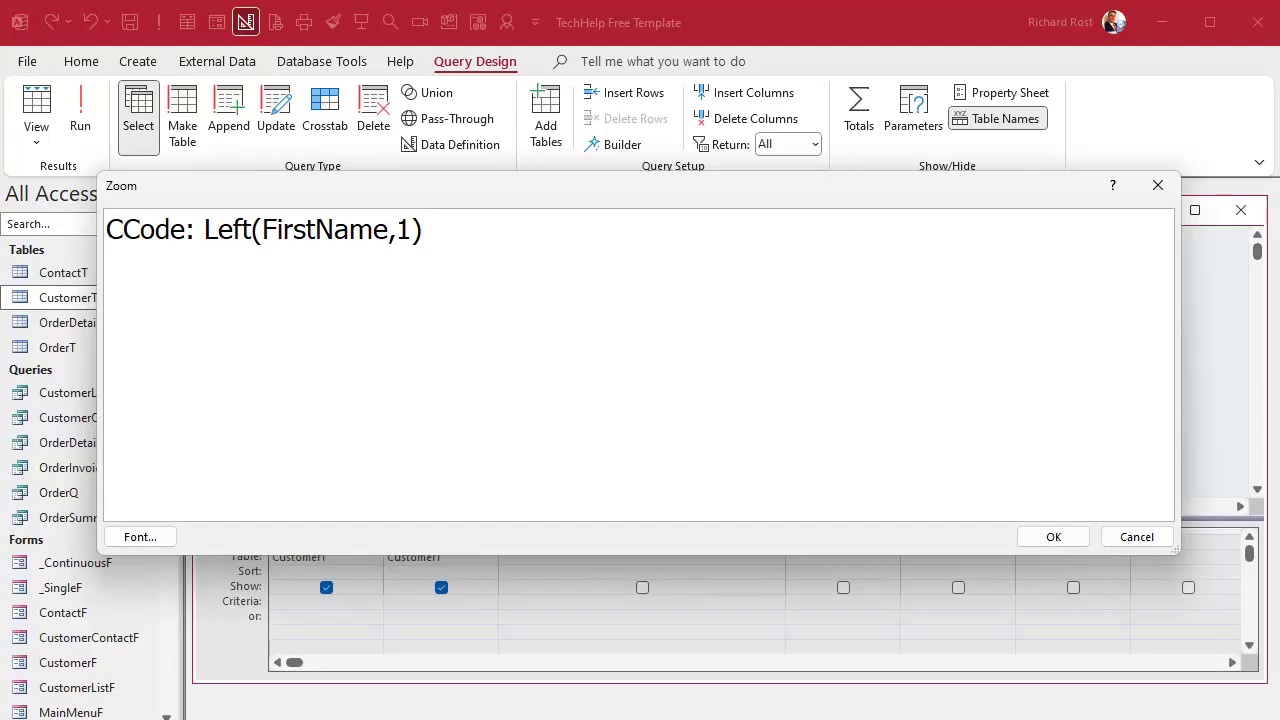
text( & CustomerID)
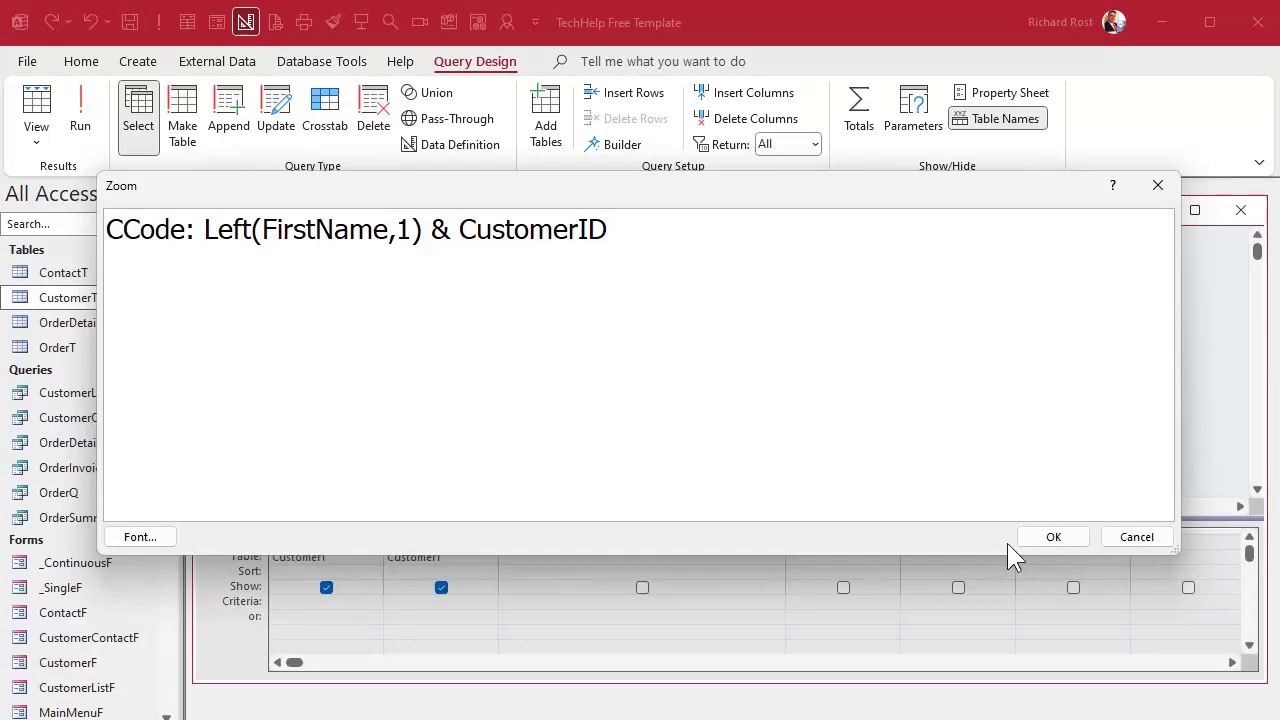
click(1048, 538)
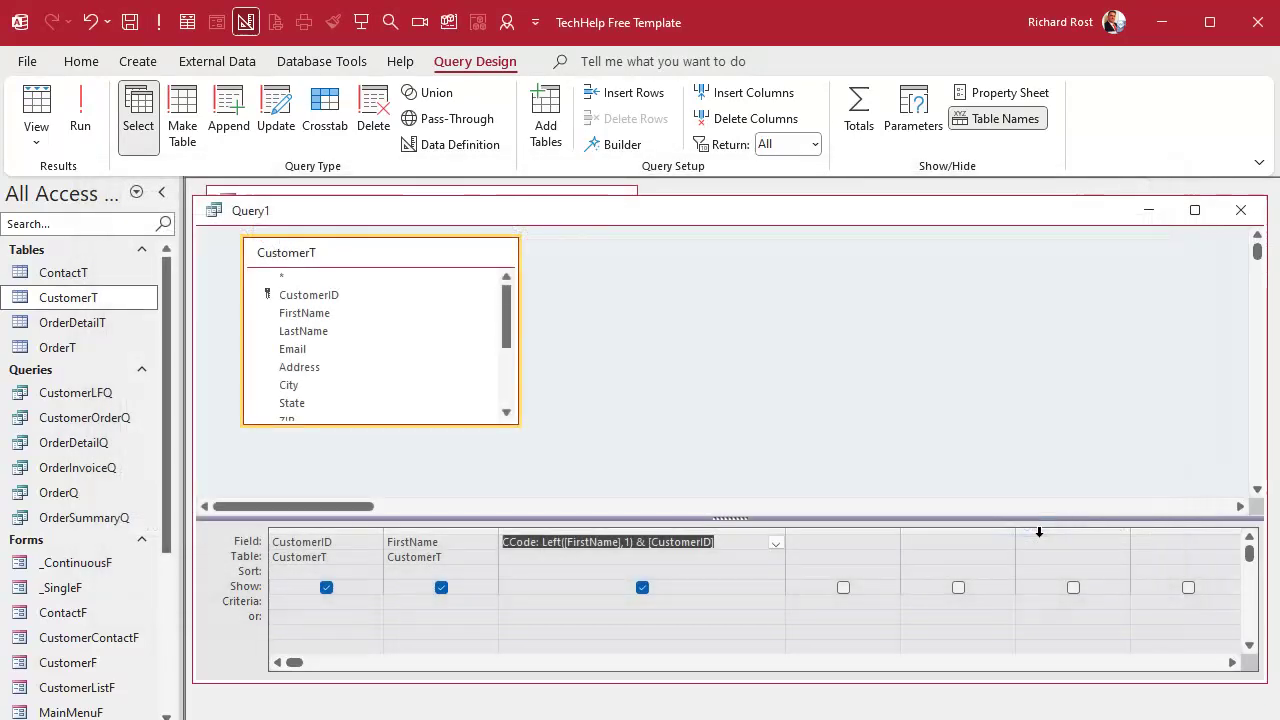
click(80, 112)
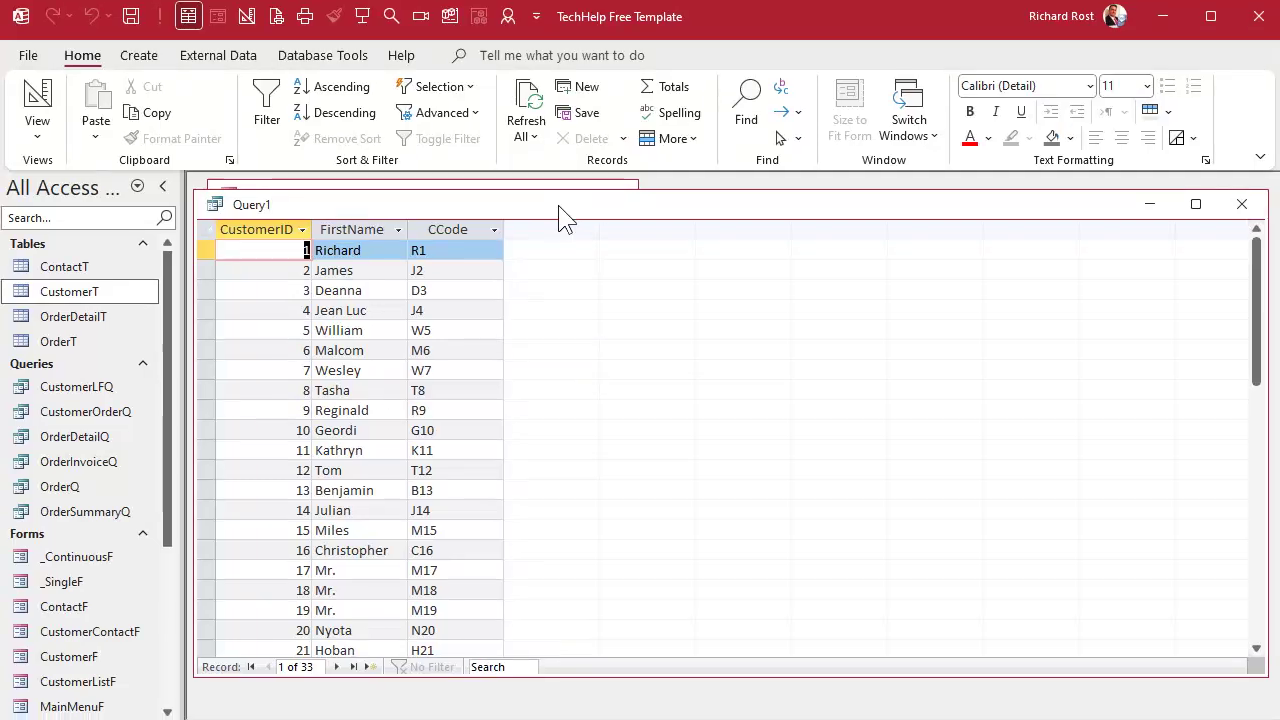
In the fourth column enter ShipCode: CCode & State, then run to see codes like R1FL
click(37, 102)
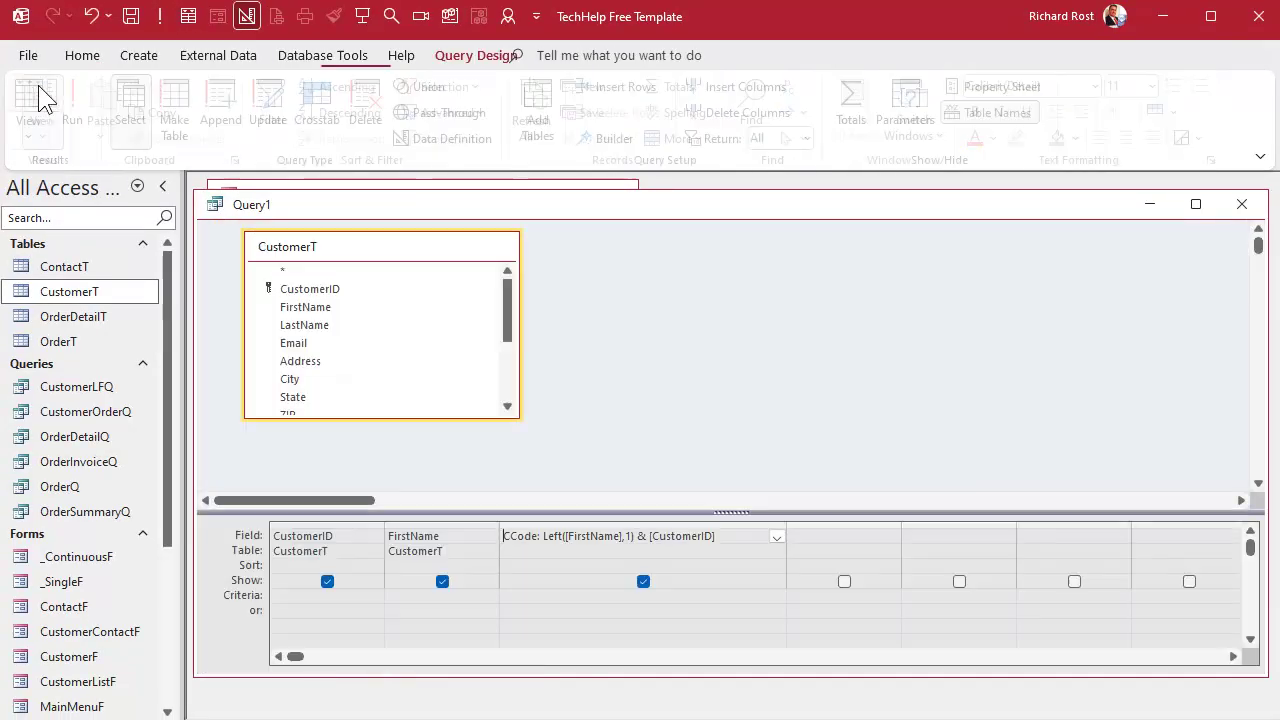
drag(902, 522, 1078, 520)
click(869, 535)
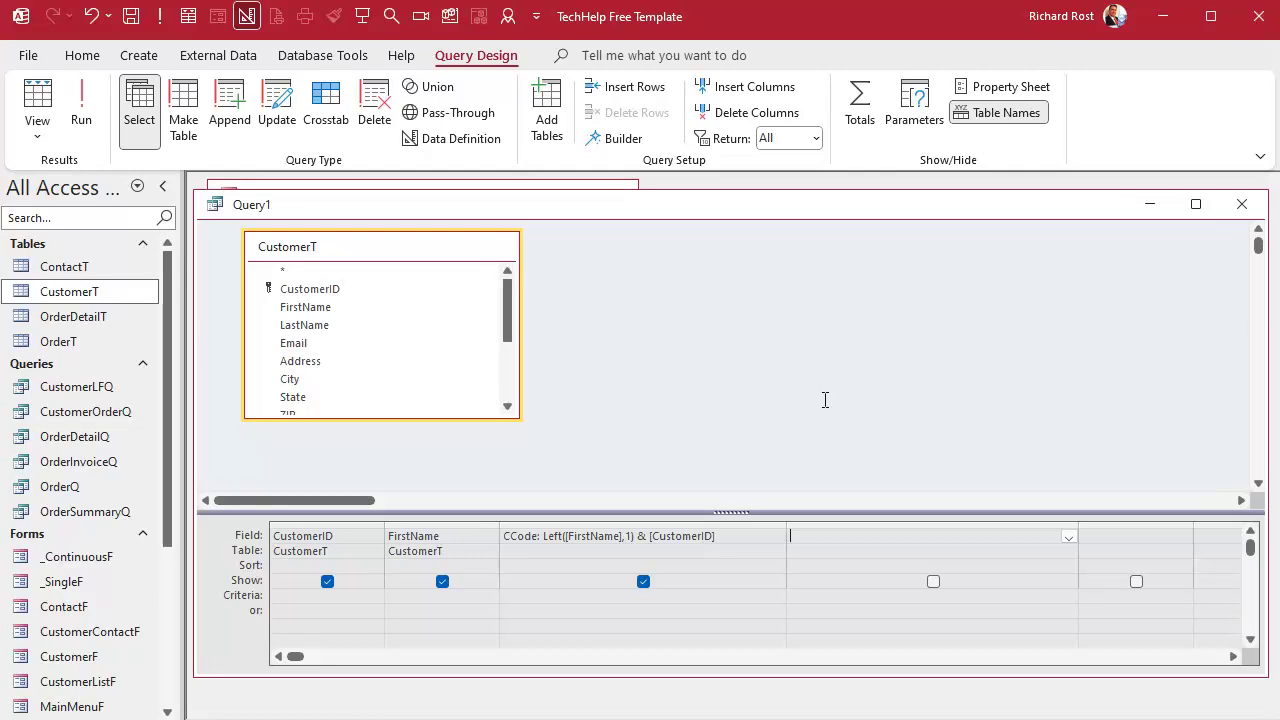
key(shift+F2)
text(ShipCo)
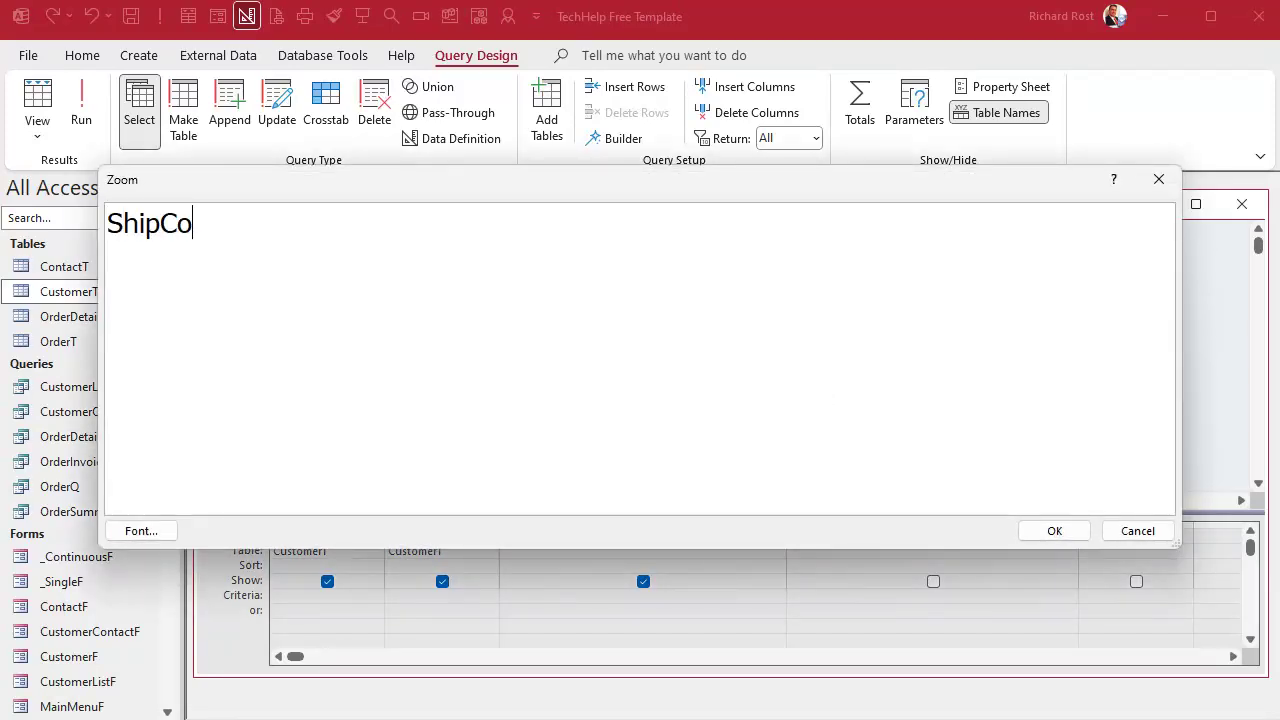
text(de: CCode & )
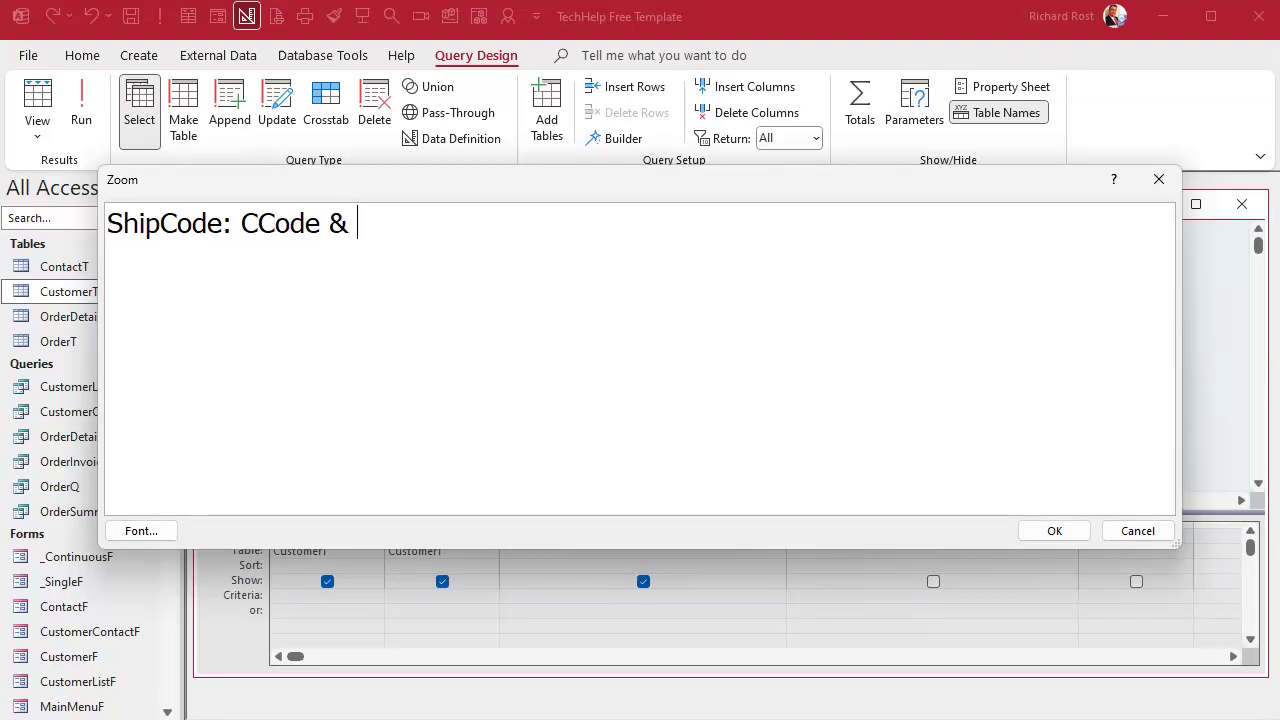
text(State)
click(1067, 532)
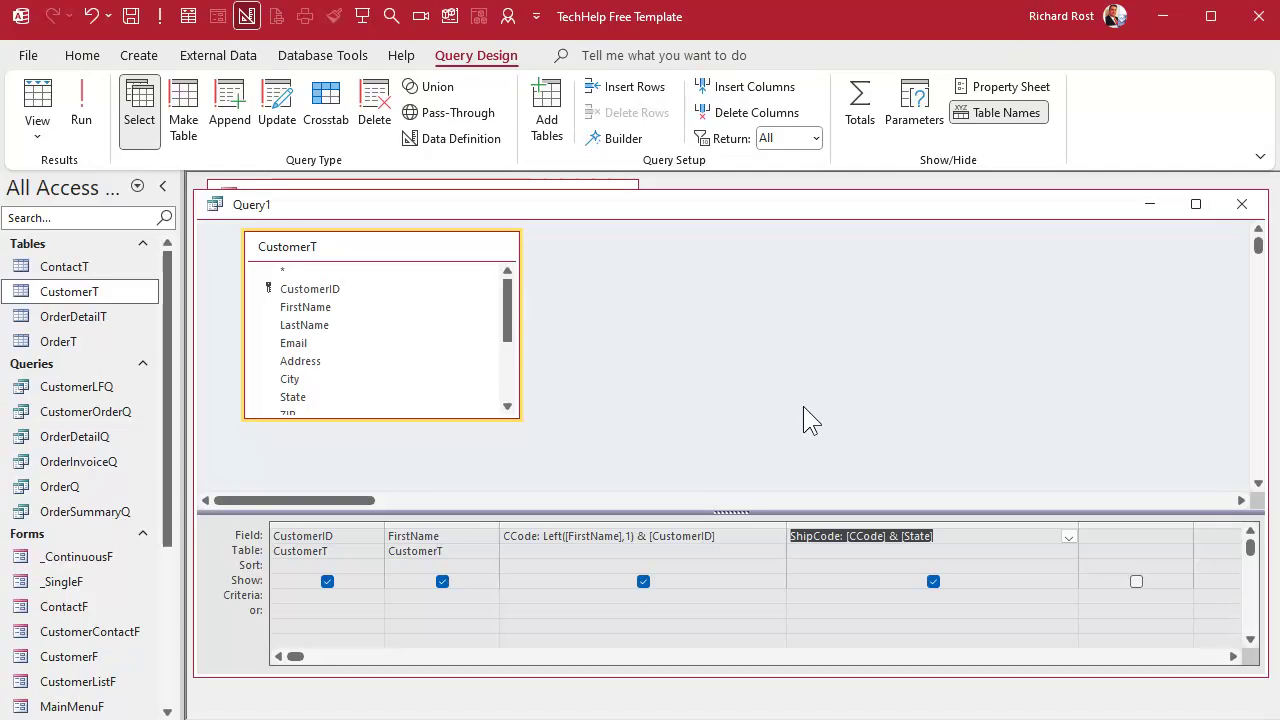
click(84, 112)
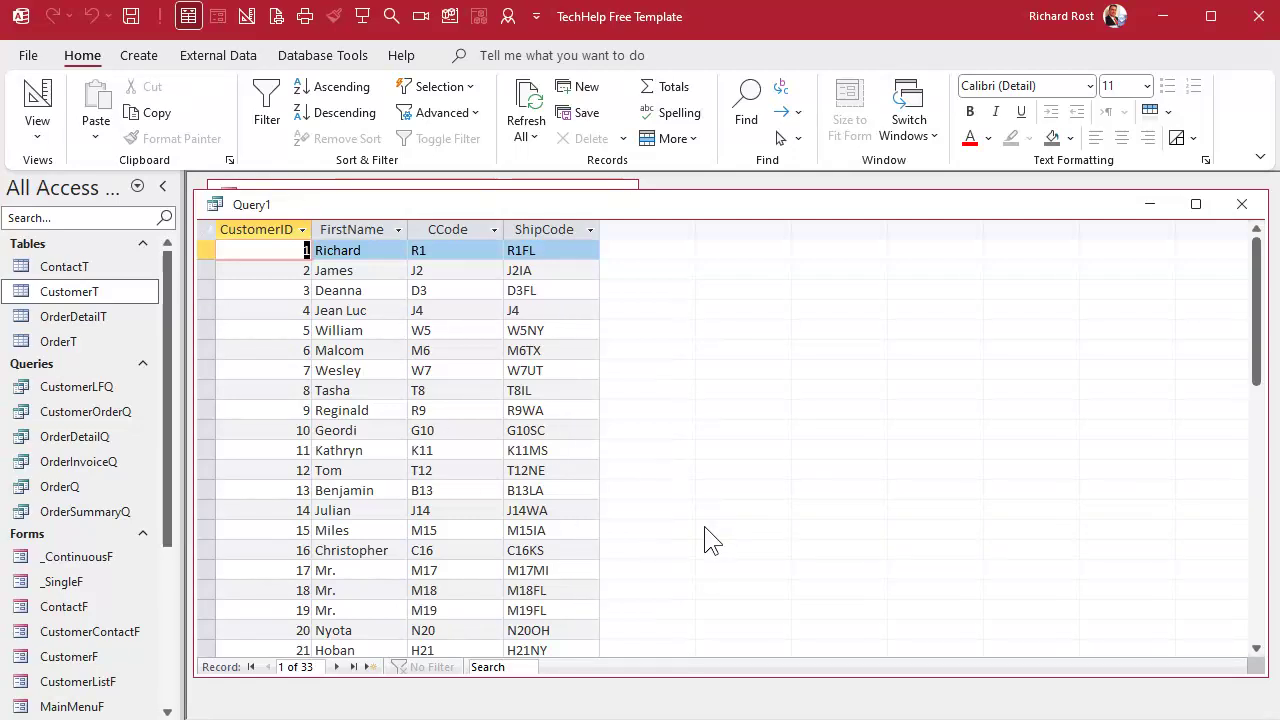
Save the query as ShipQ
key(ctrl+s)
text(ShipQ)
key(Return)
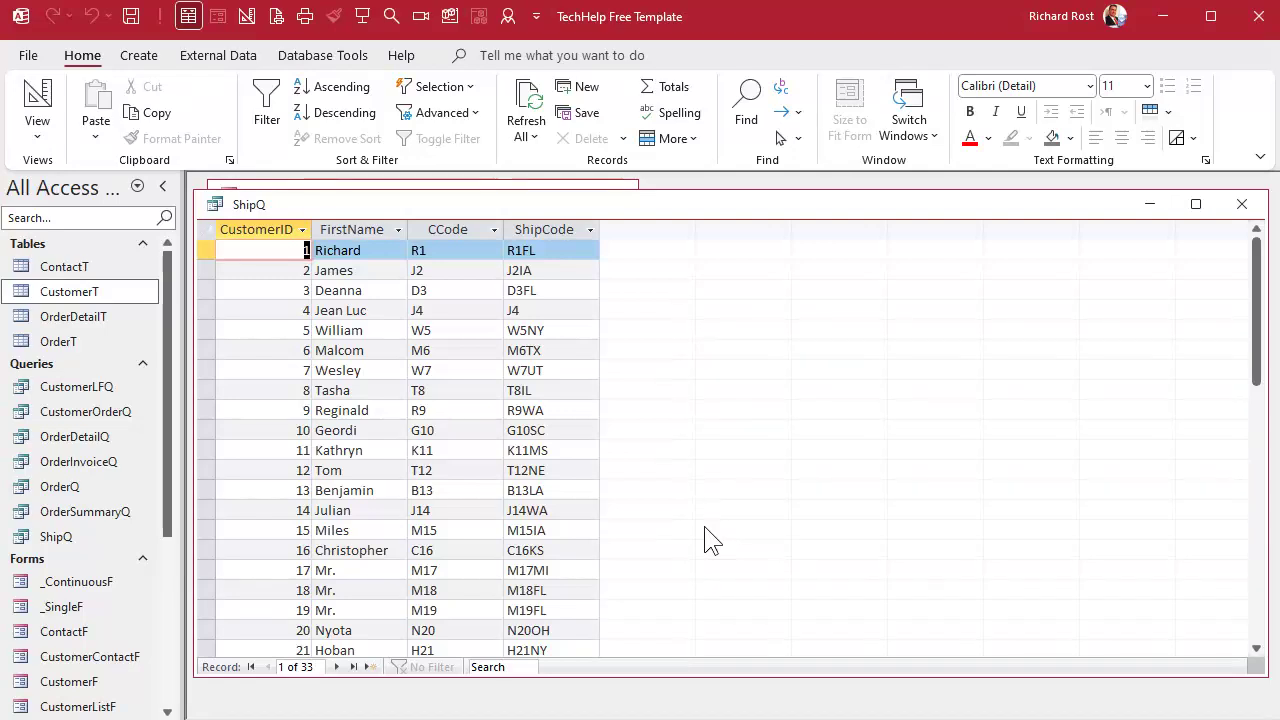
Test a "R9WA" criterion on ShipCode and cancel the CCode parameter prompt
drag(556, 410, 505, 410)
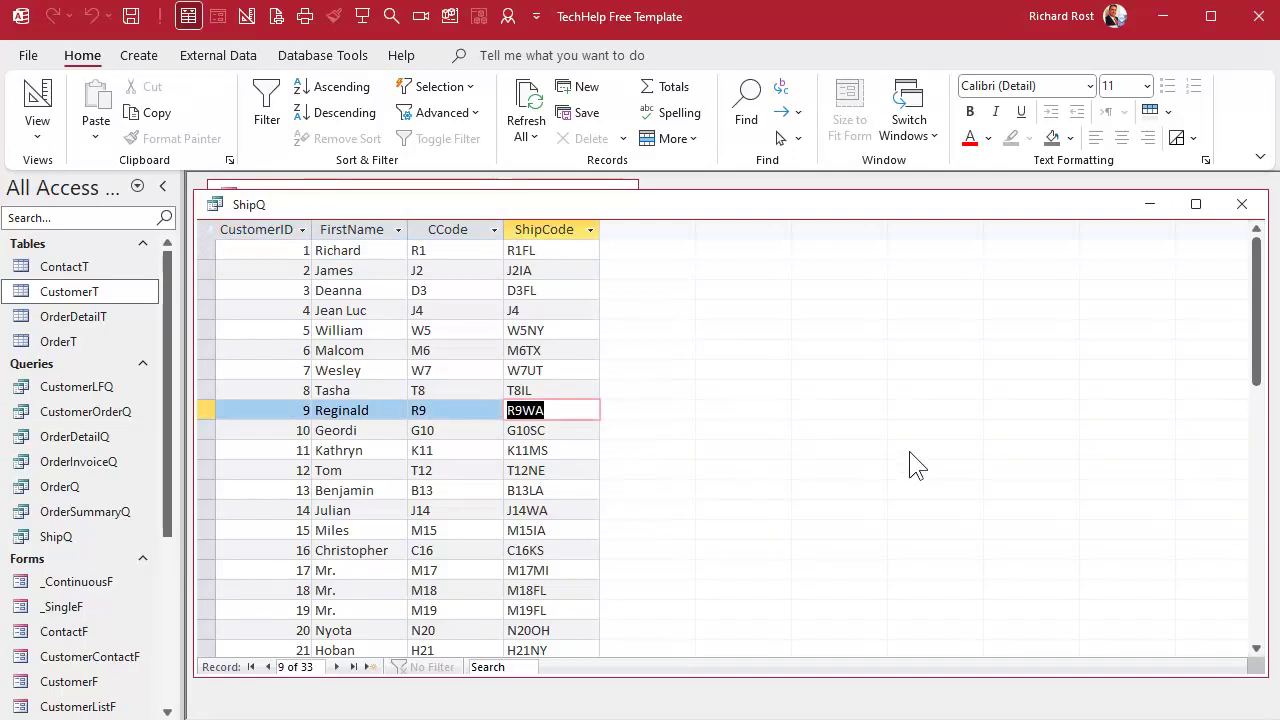
click(40, 96)
click(815, 591)
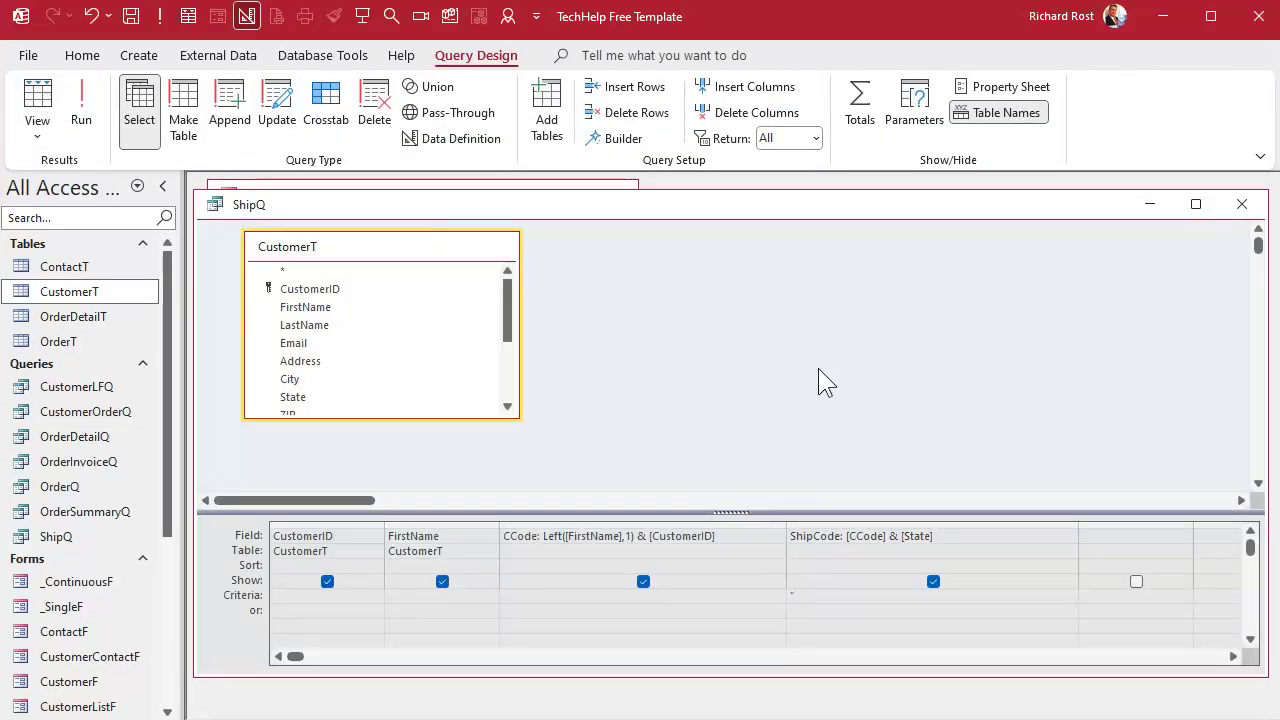
text("R9Wa)
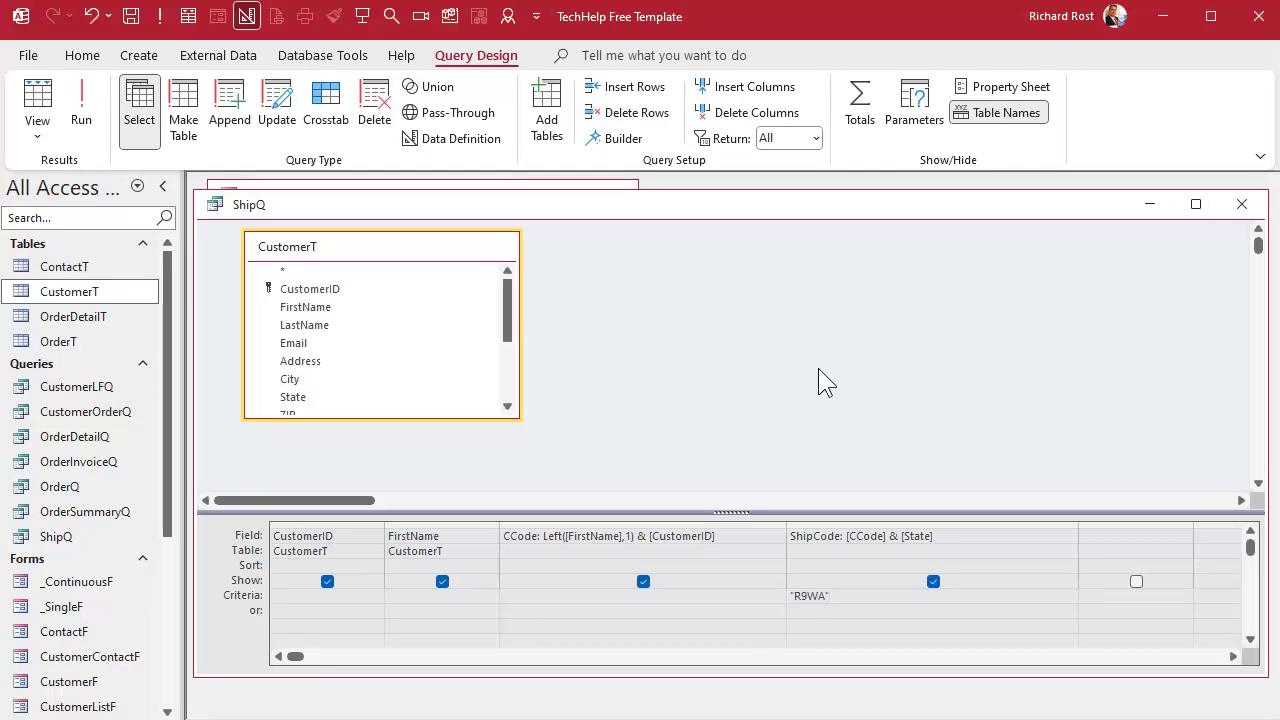
click(86, 103)
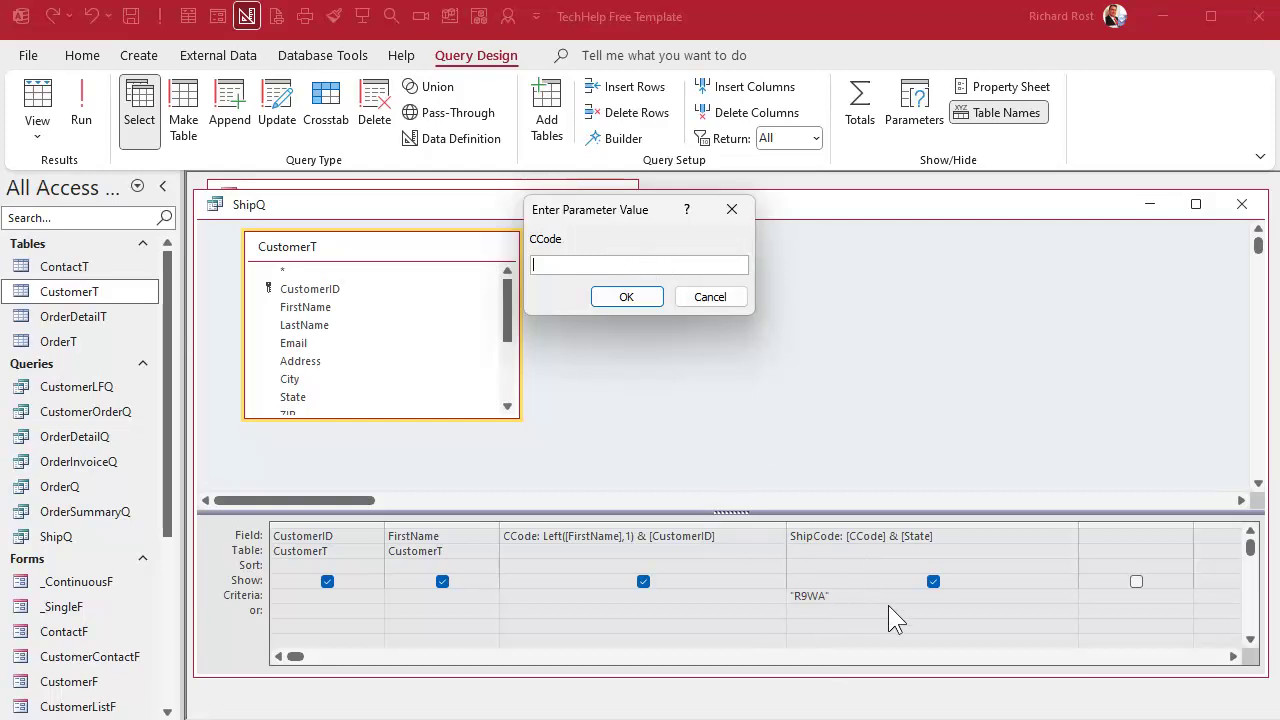
click(710, 296)
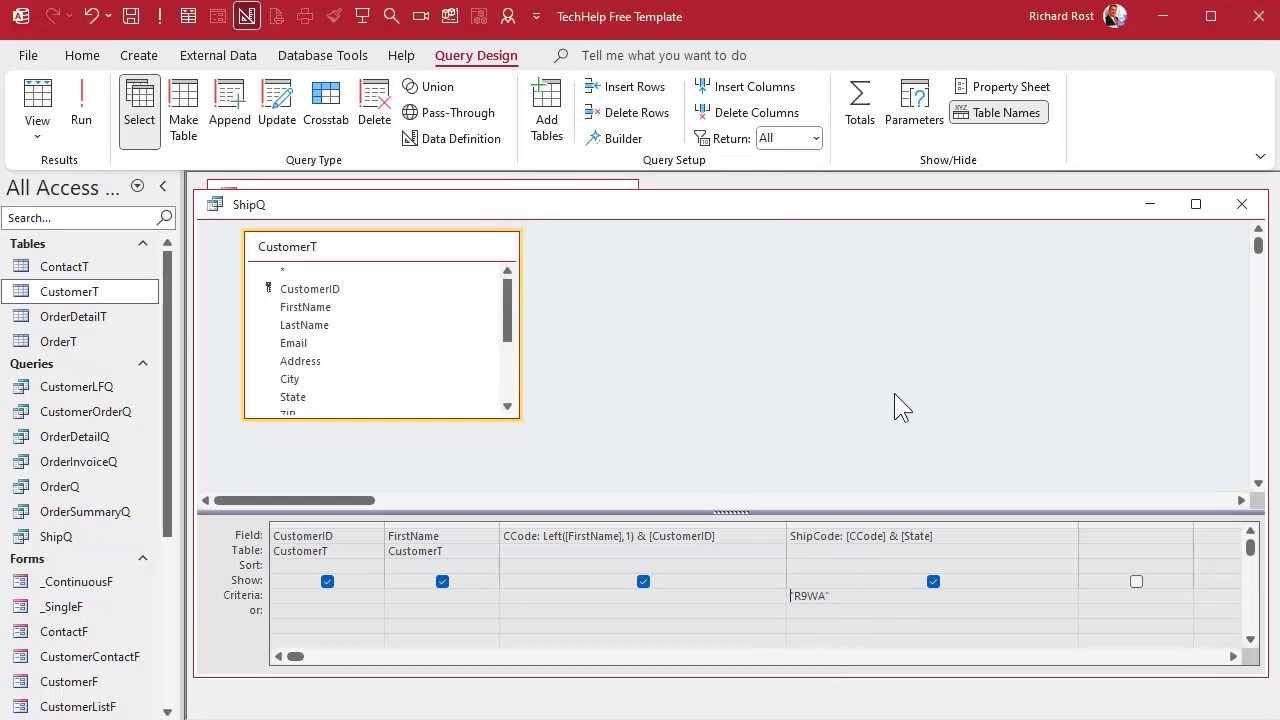
Delete the R9WA criterion and close the ShipQ query
key(F2)
key(F2)
click(785, 590)
key(Delete)
click(724, 294)
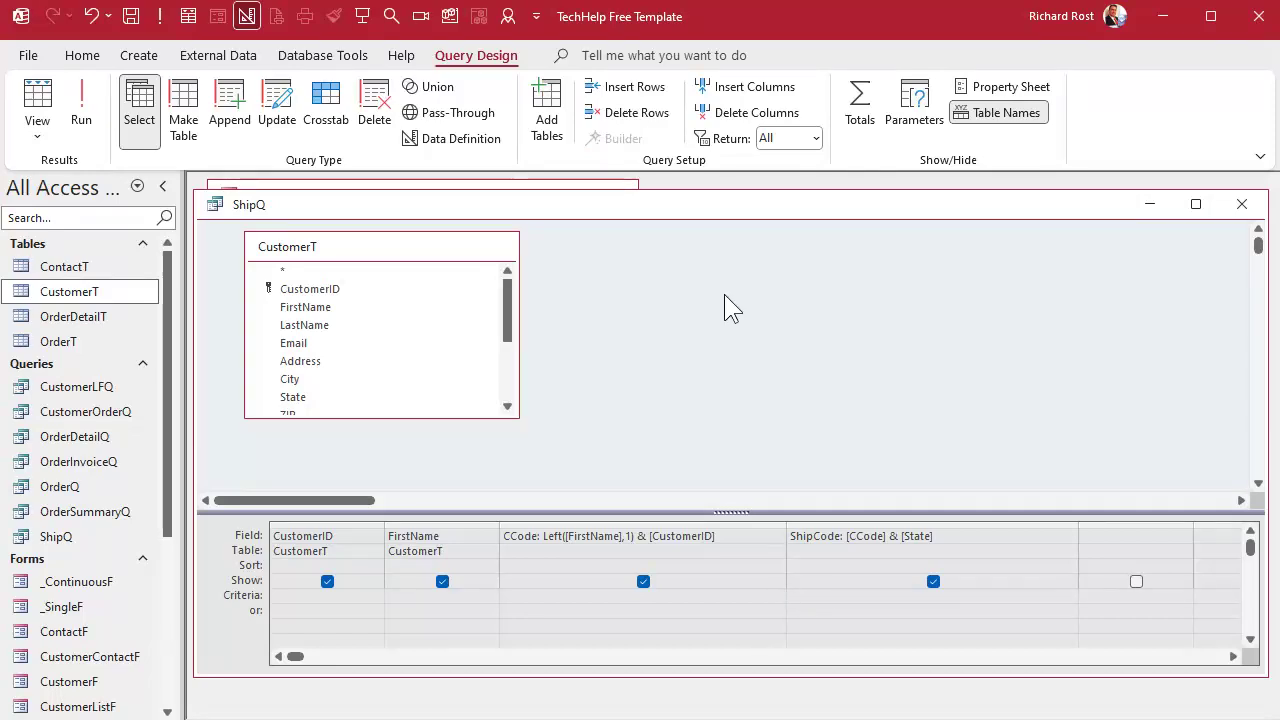
click(1242, 204)
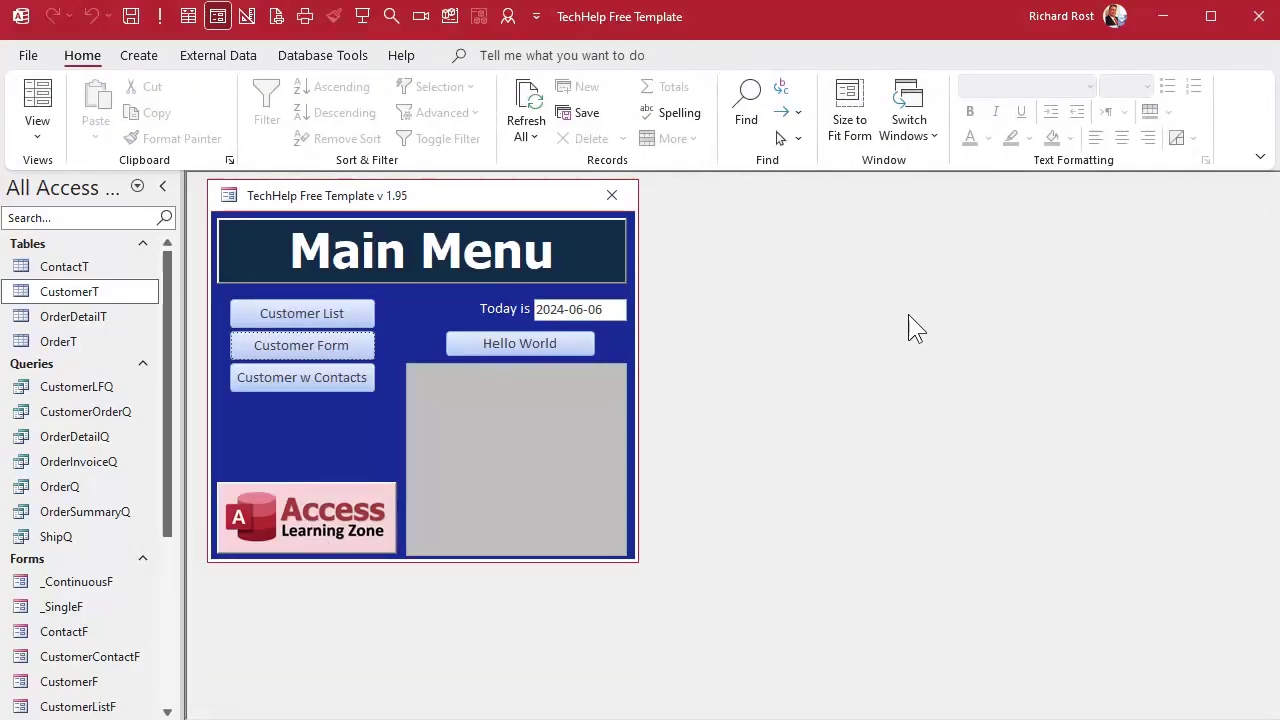
click(137, 57)
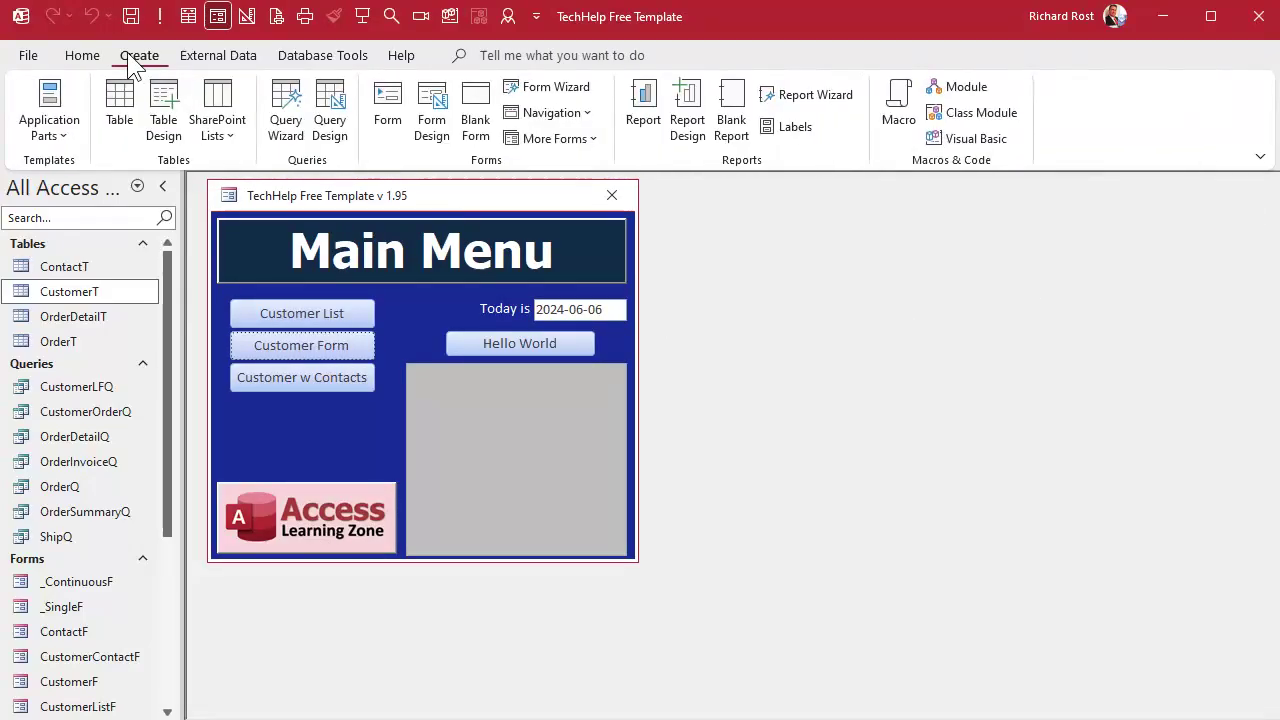
Start a new design query using the saved ShipQ query as its source
click(330, 124)
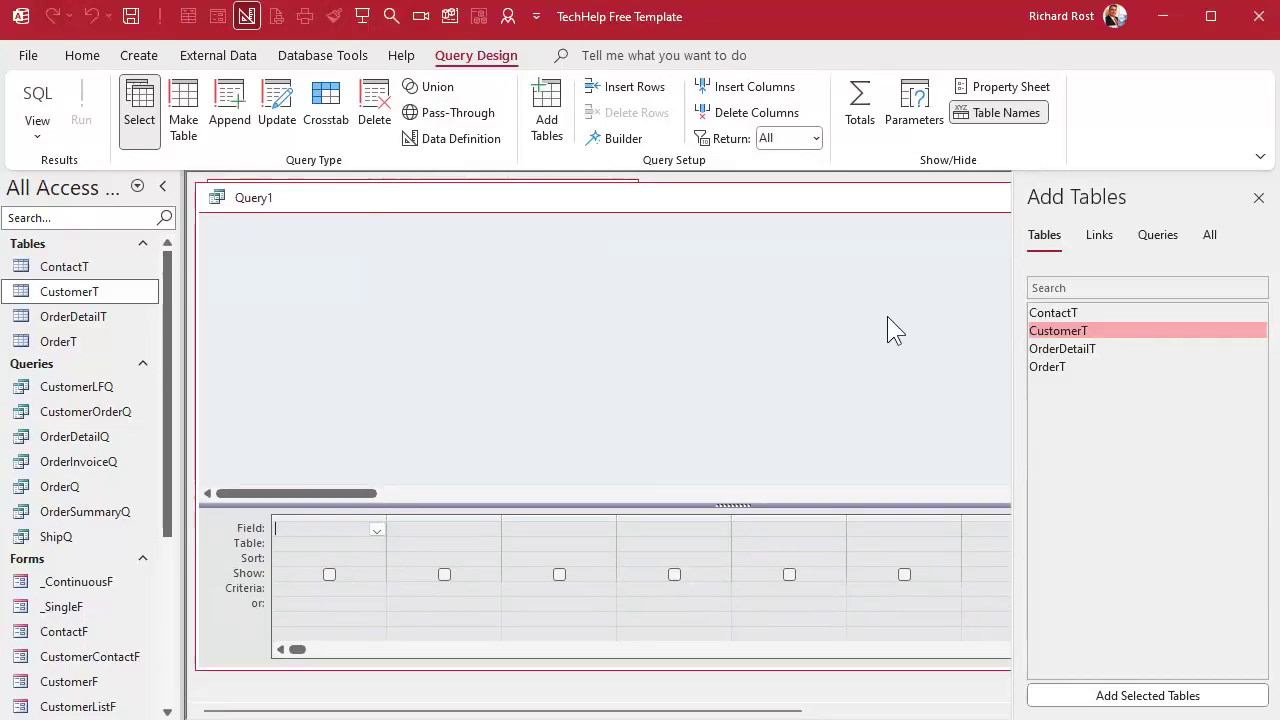
click(1158, 238)
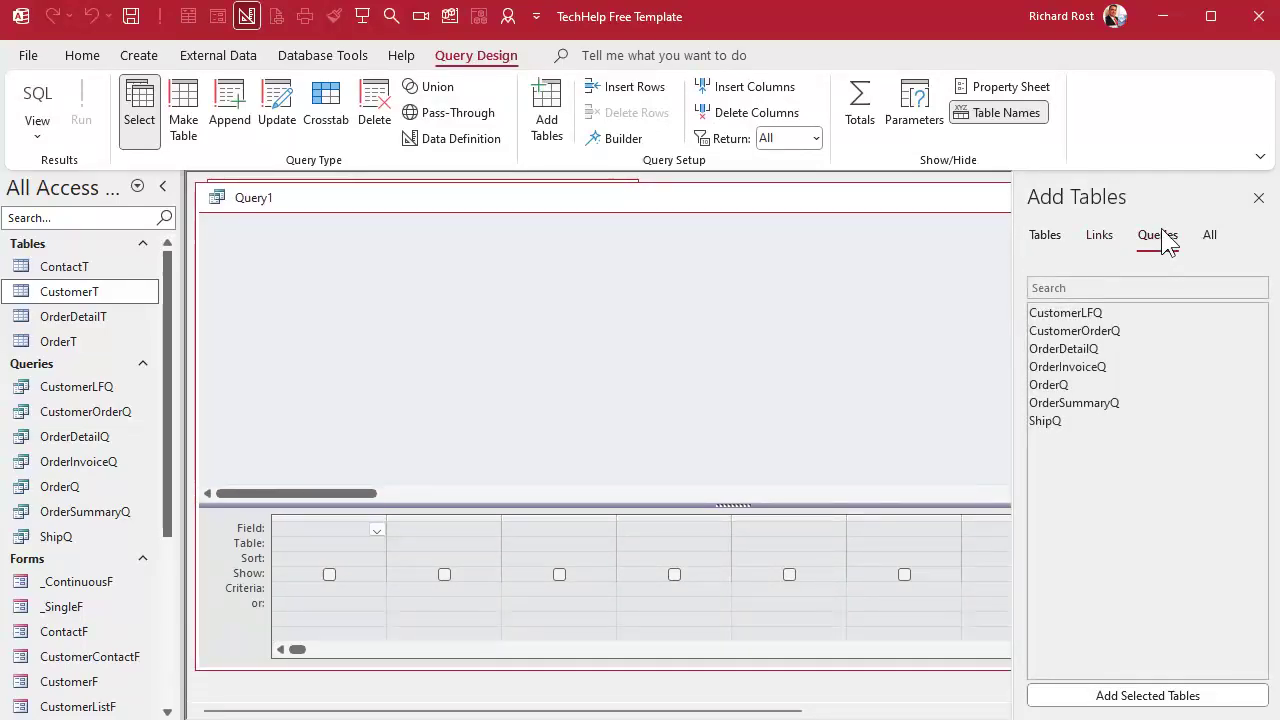
double_click(1070, 422)
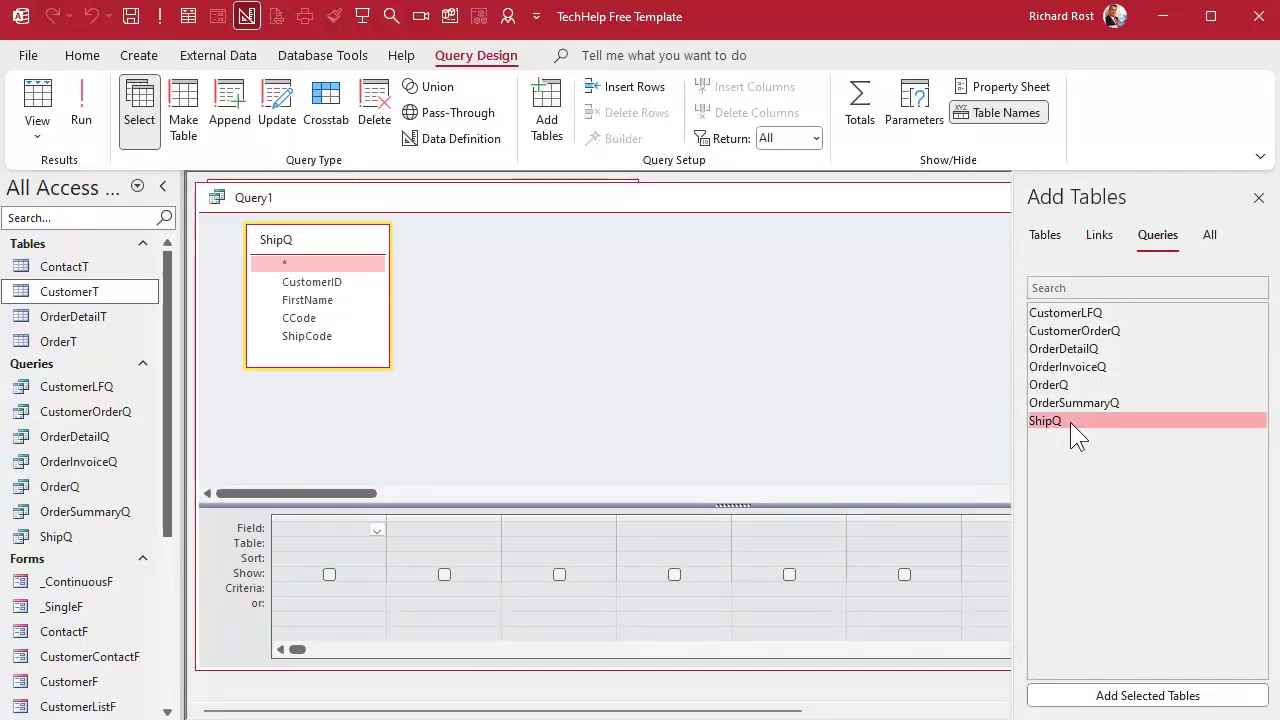
click(1259, 197)
Add ShipQ's * and ShipCode fields, then open ShipQ's datasheet to browse ship codes
double_click(325, 263)
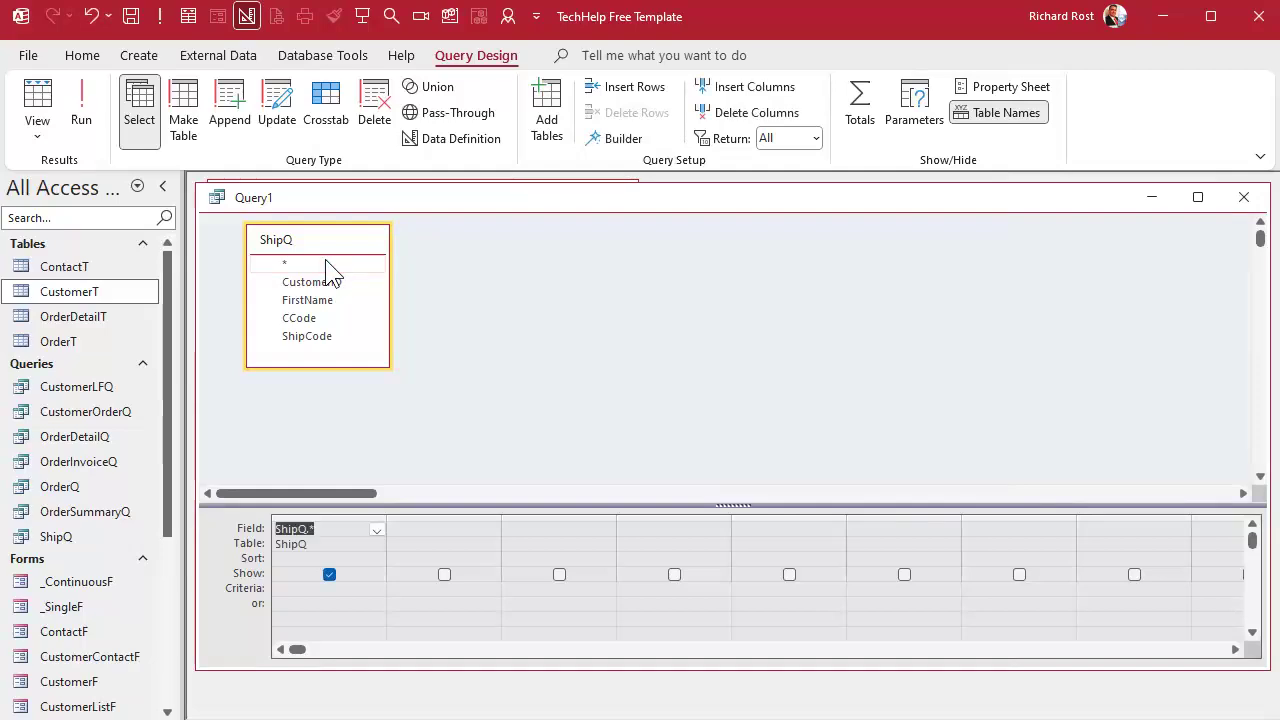
double_click(307, 337)
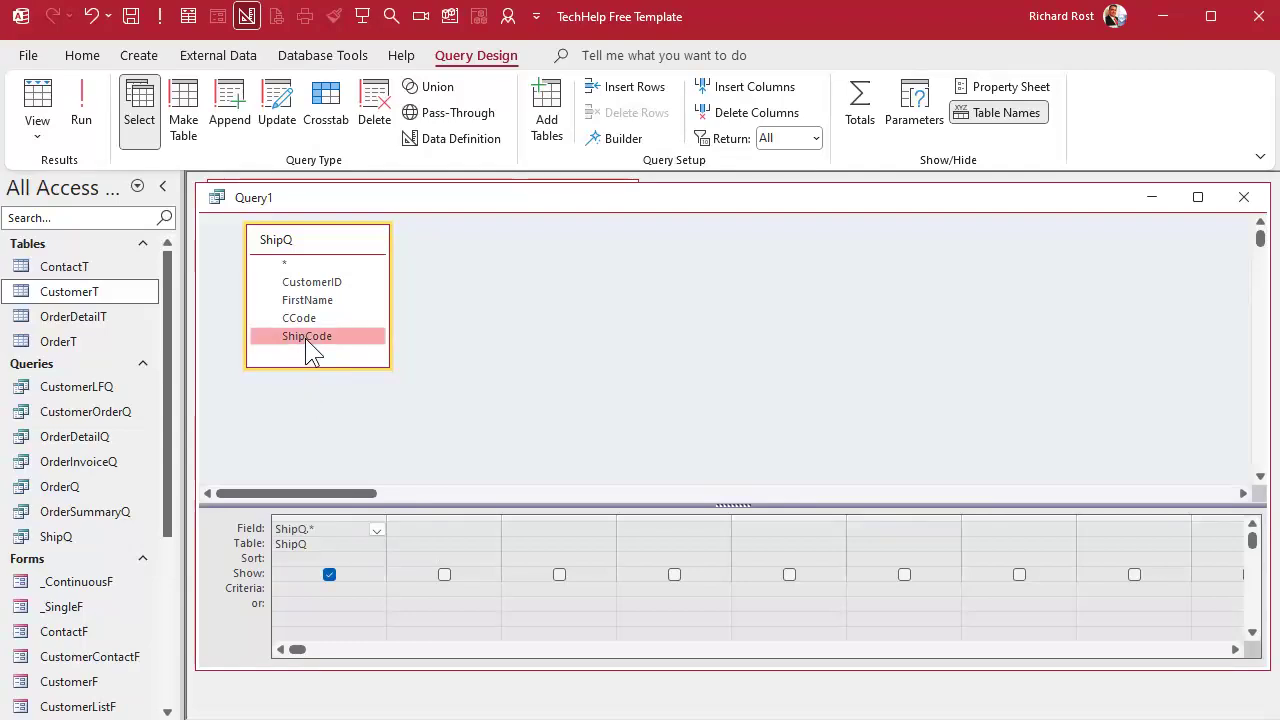
click(435, 589)
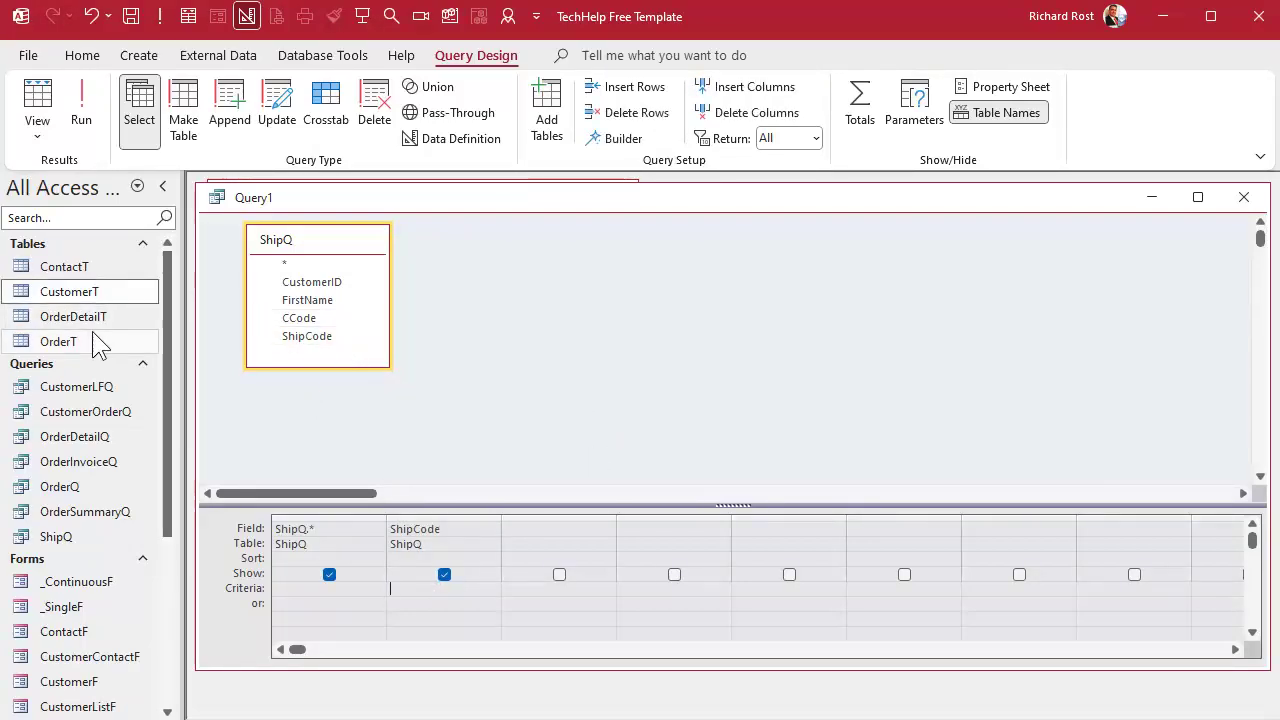
double_click(60, 536)
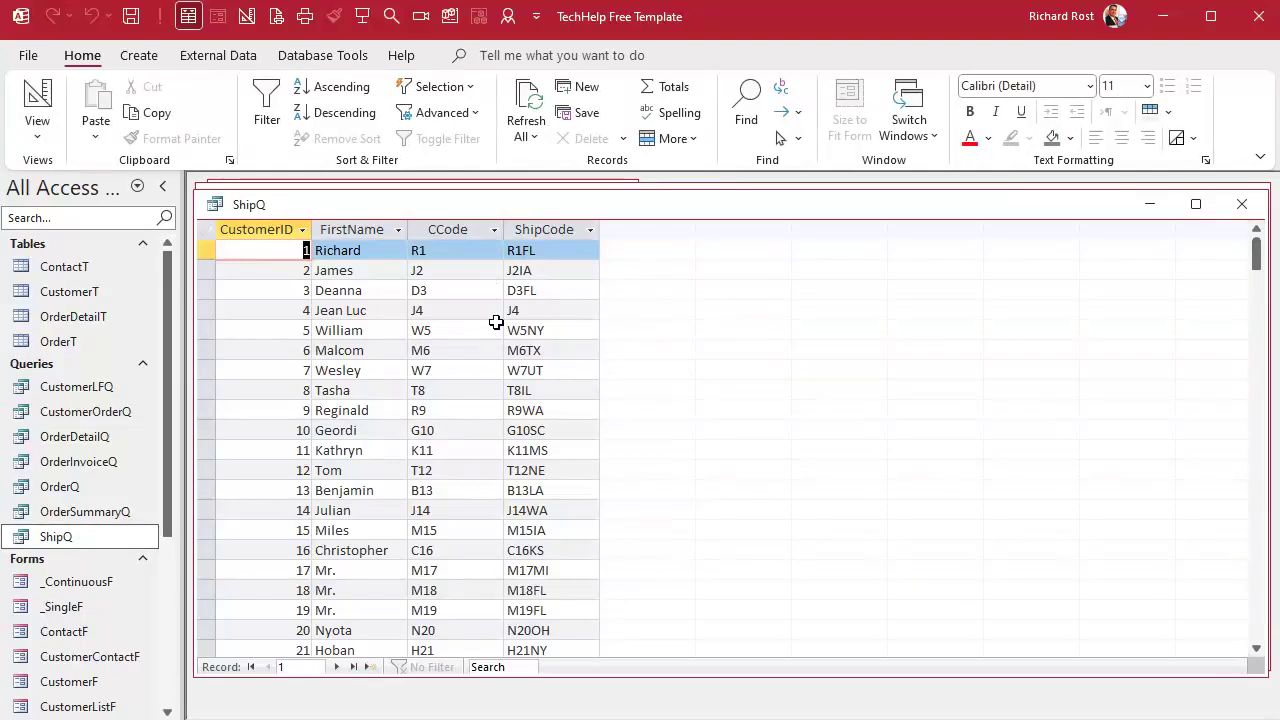
Copy R9WA from ShipQ, paste it as the ShipCode criterion, and run the query
double_click(546, 410)
key(ctrl+c)
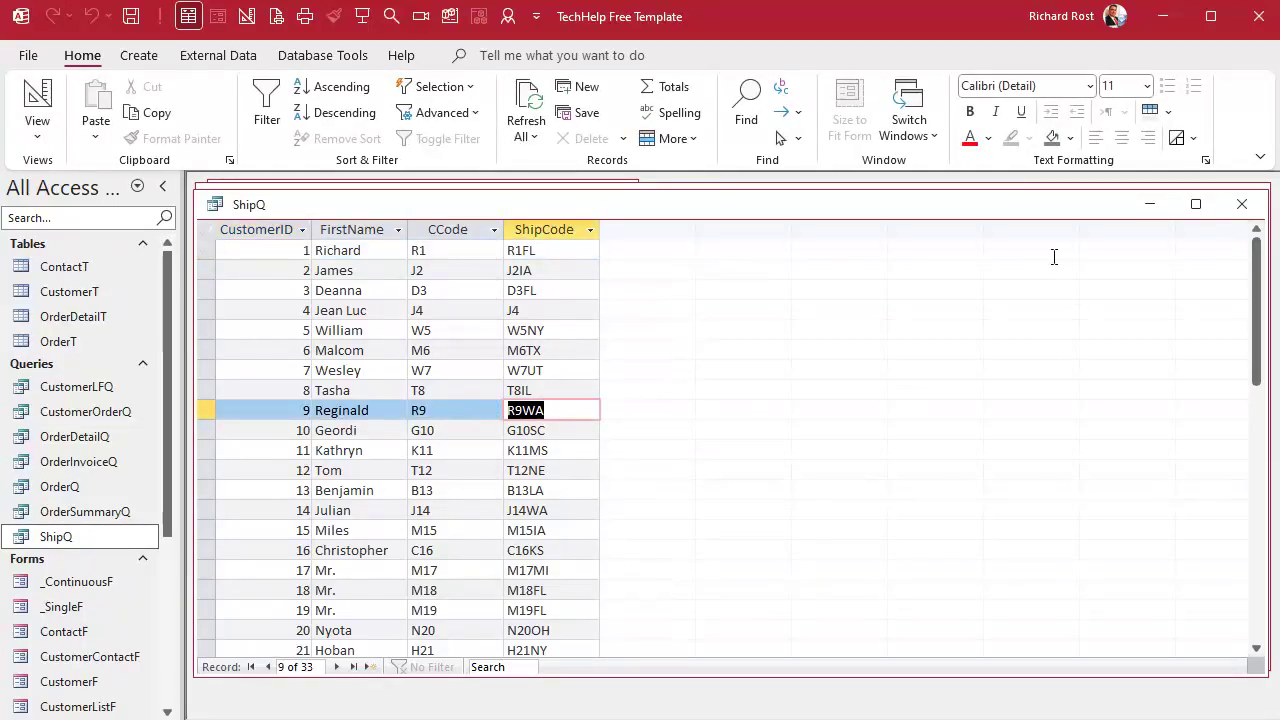
click(1242, 204)
click(437, 590)
key(ctrl+v)
key(Tab)
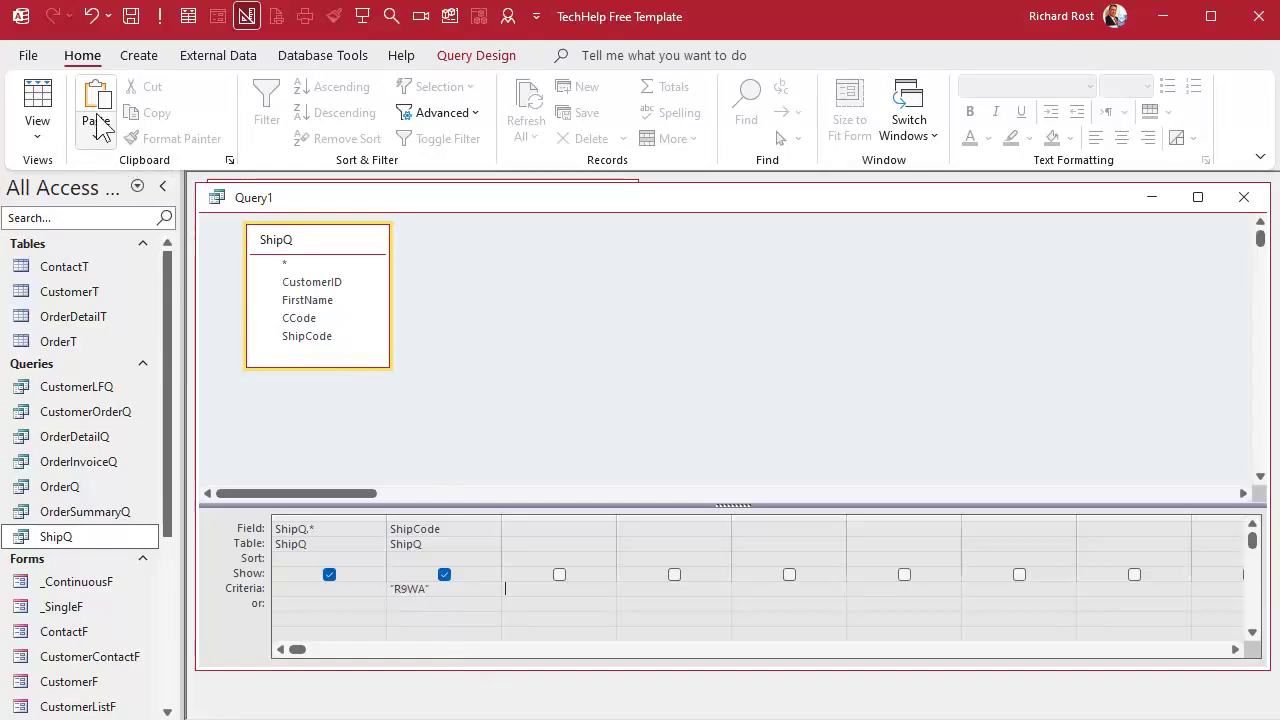
click(160, 16)
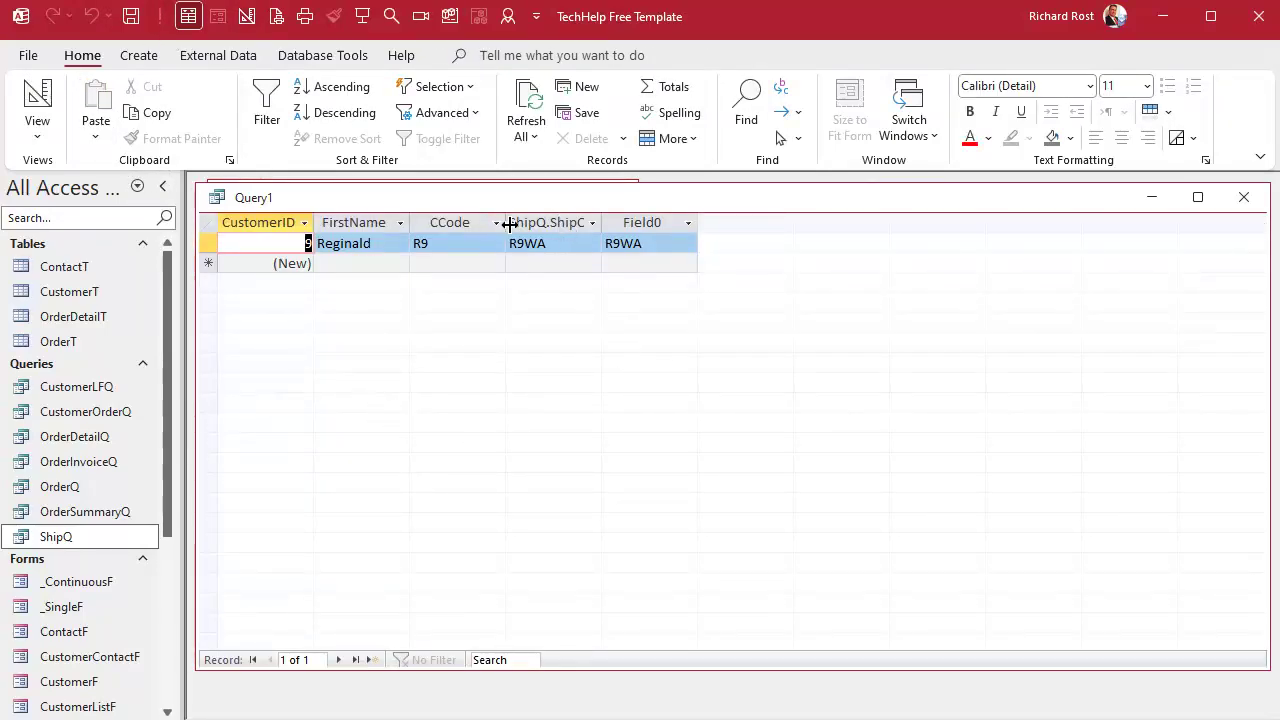
Hide the duplicate ShipCode column, rerun, and return to Design View
click(37, 98)
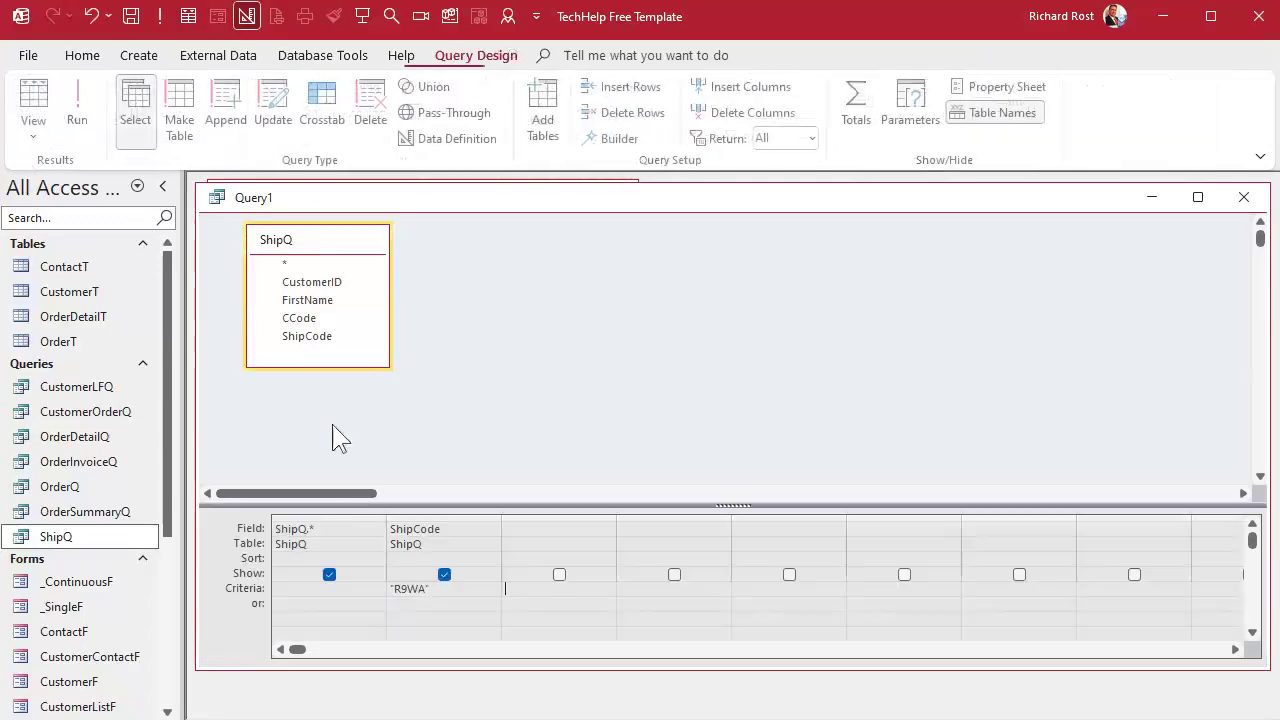
click(445, 573)
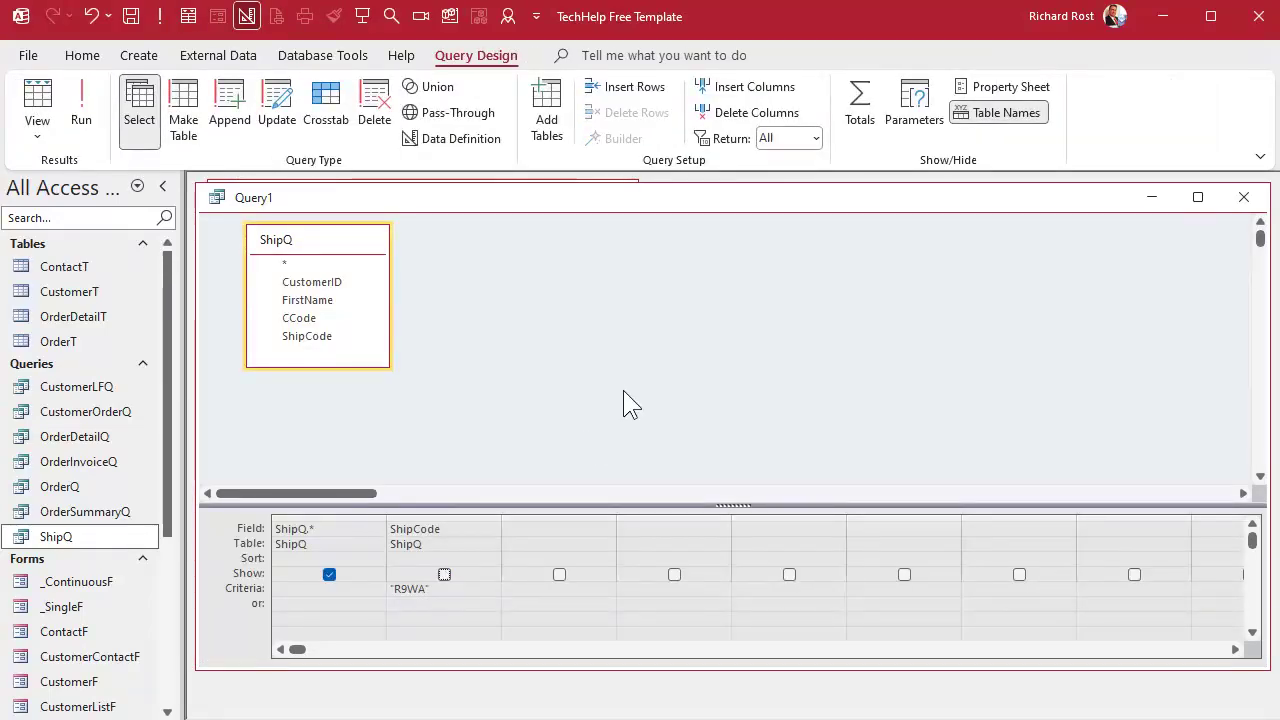
click(81, 105)
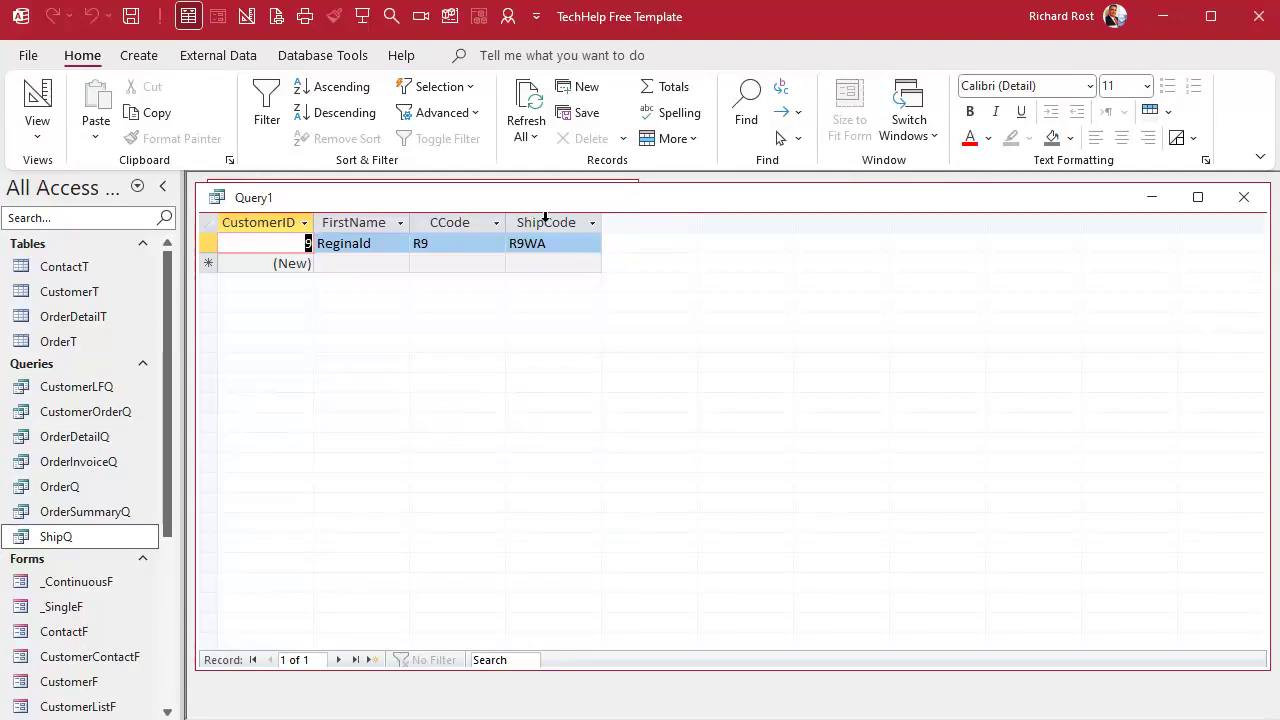
click(37, 100)
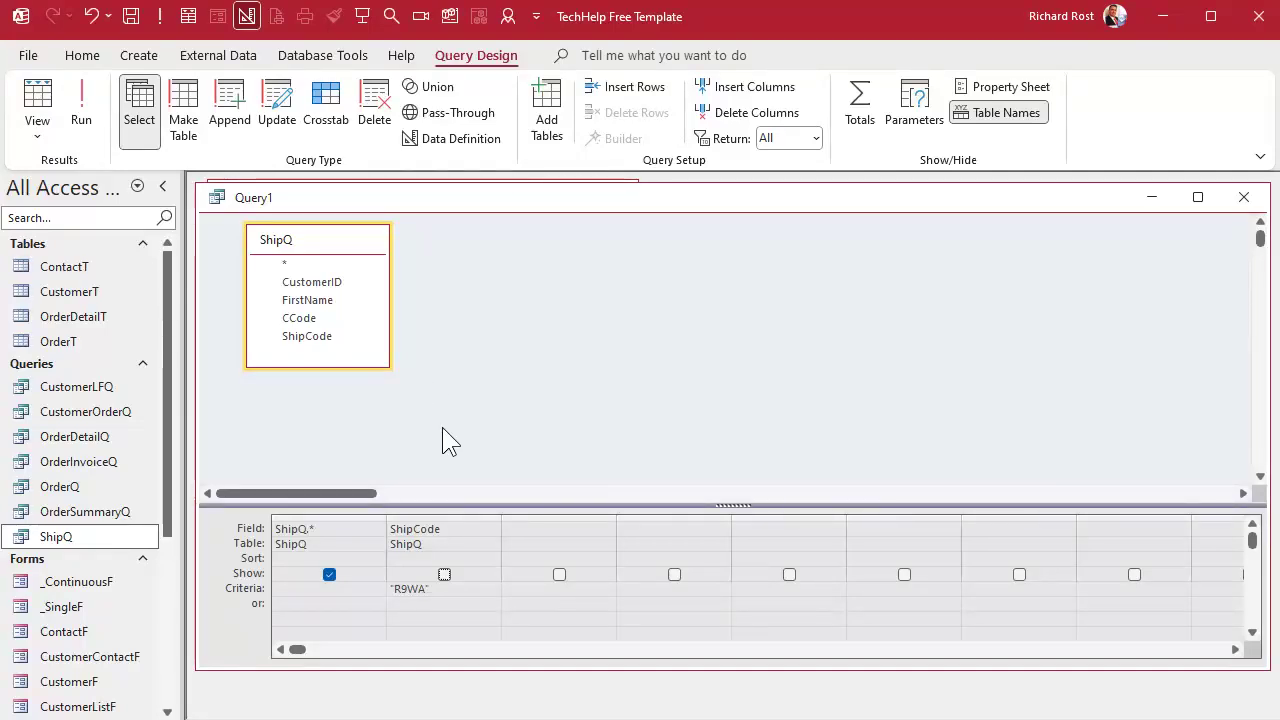
Name the query Ship2Q, then change the ShipCode criterion from "R9WA" to [Enter Ship Code]
key(ctrl+s)
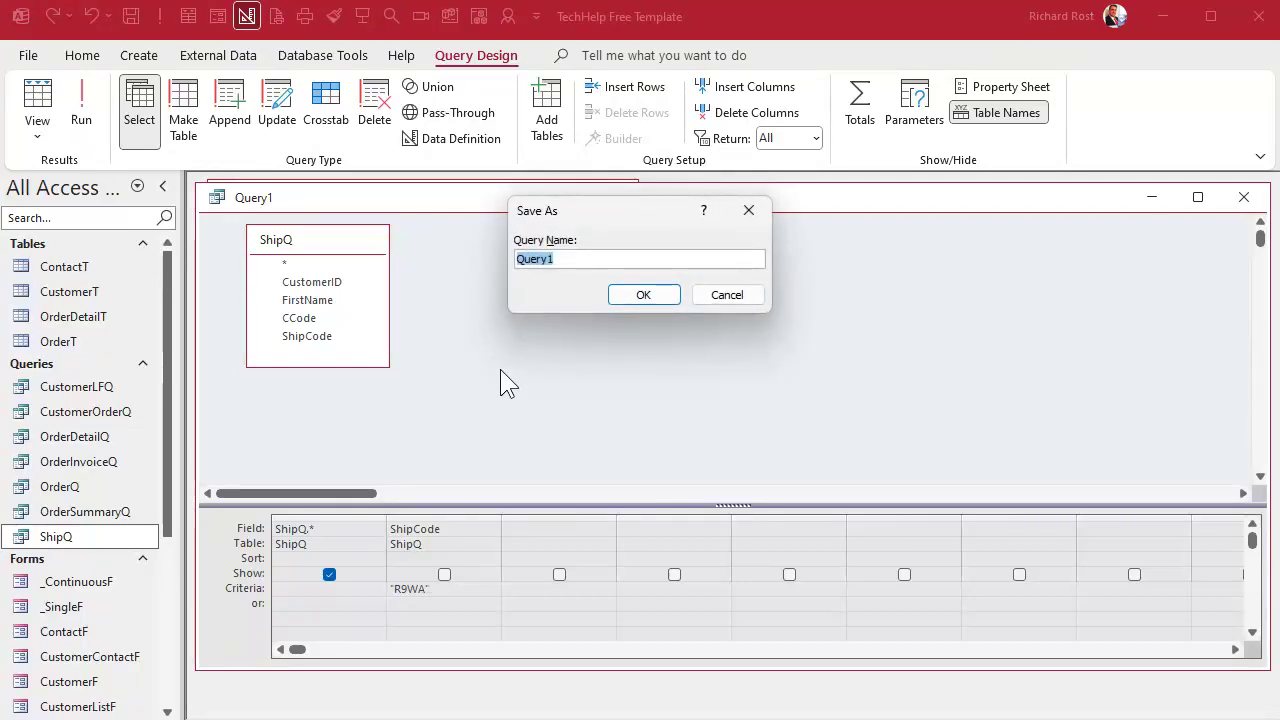
text(Ship2Q)
key(Return)
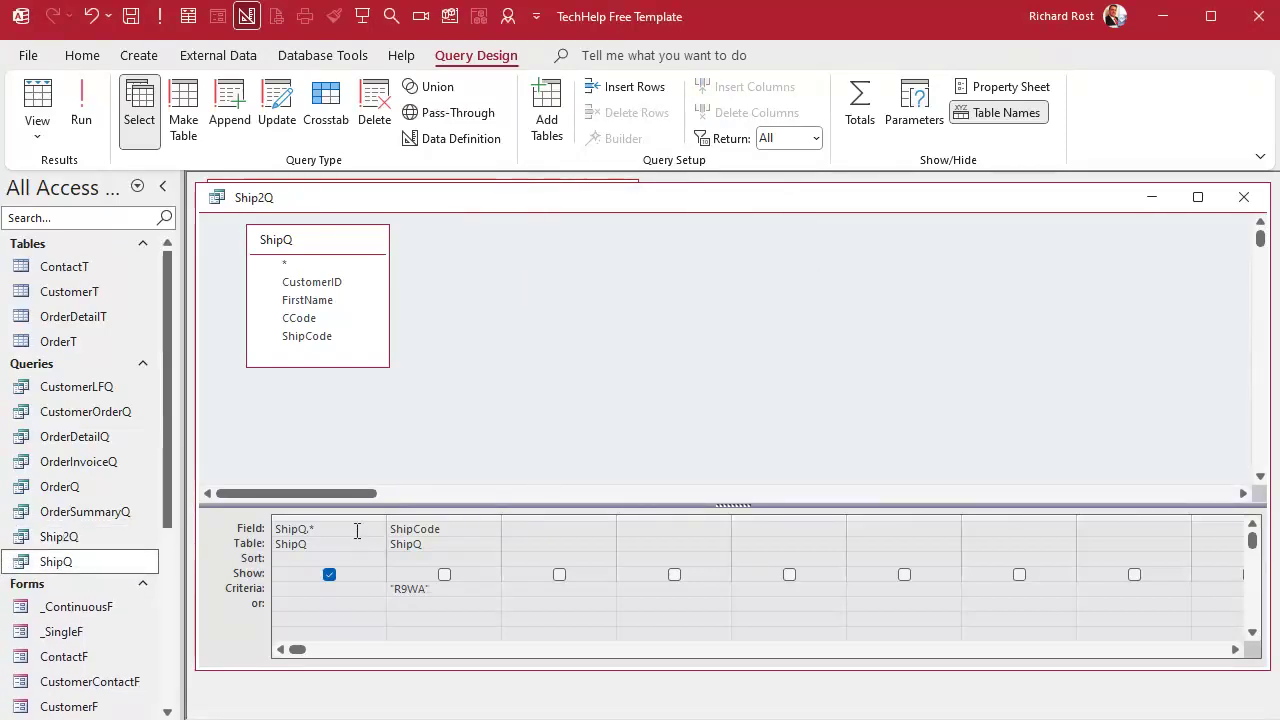
key(F2)
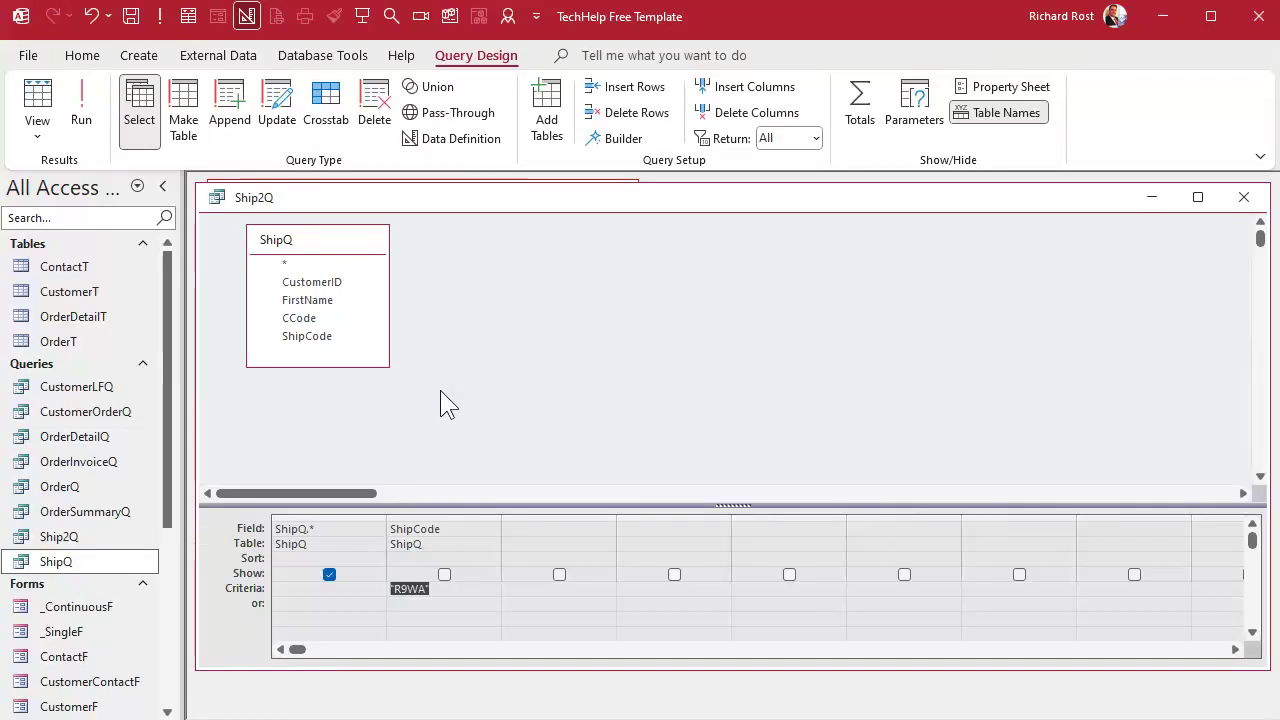
text([Enter Ship Code])
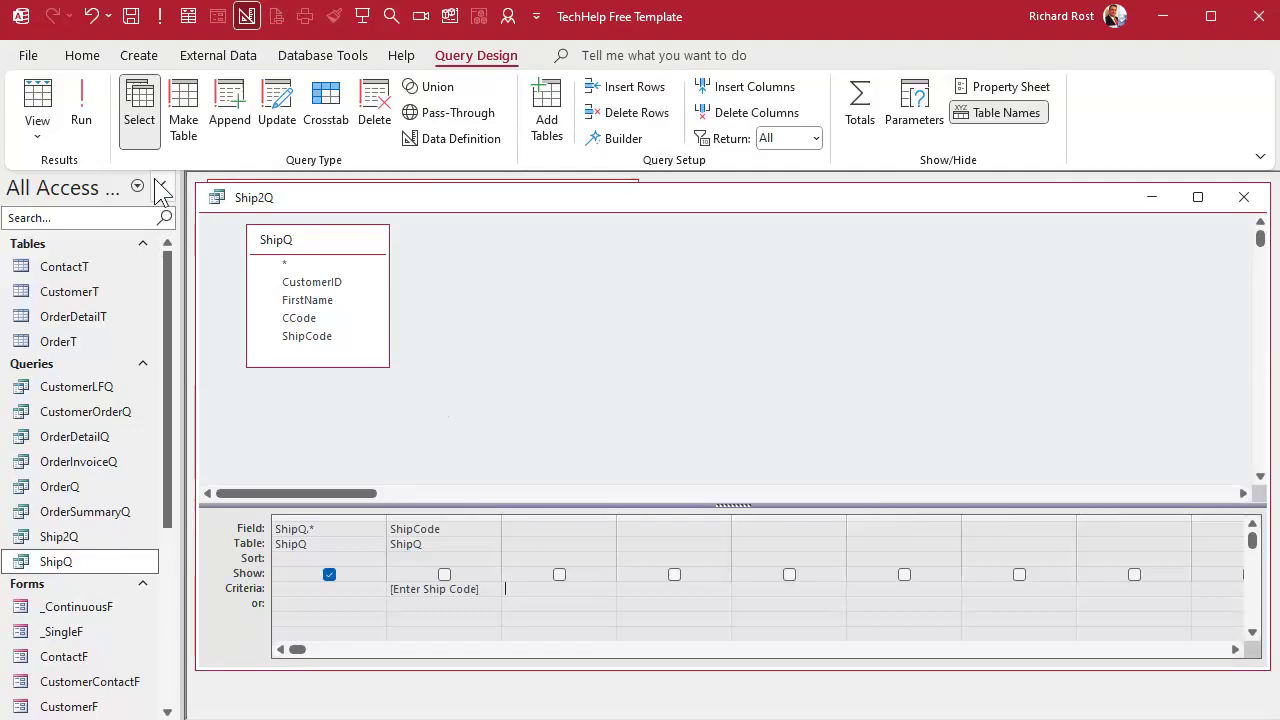
click(83, 102)
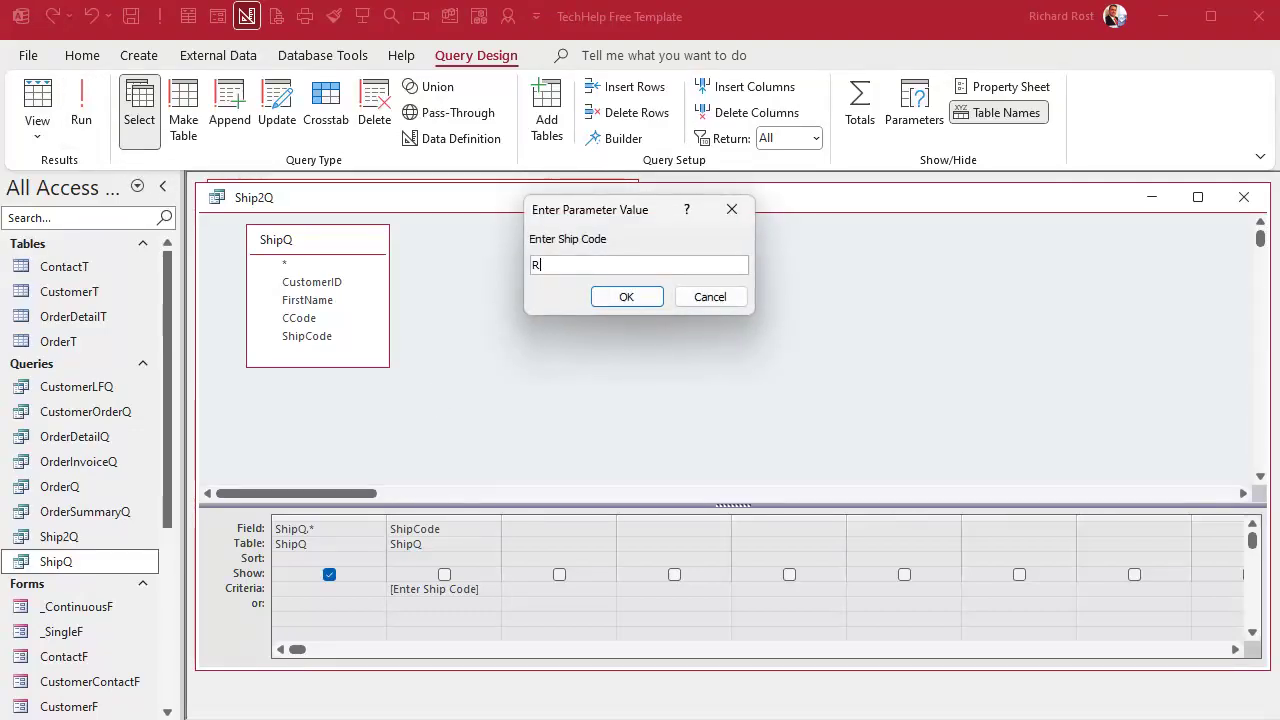
text(R2PA)
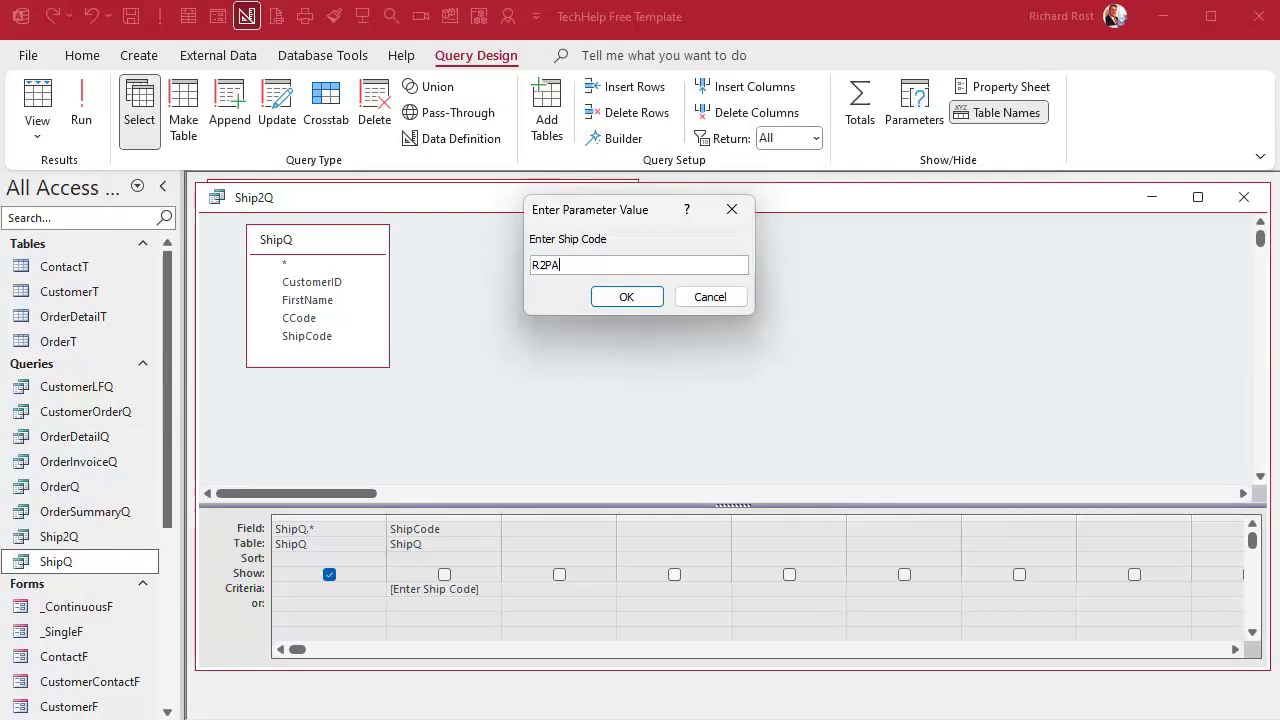
key(Return)
click(30, 100)
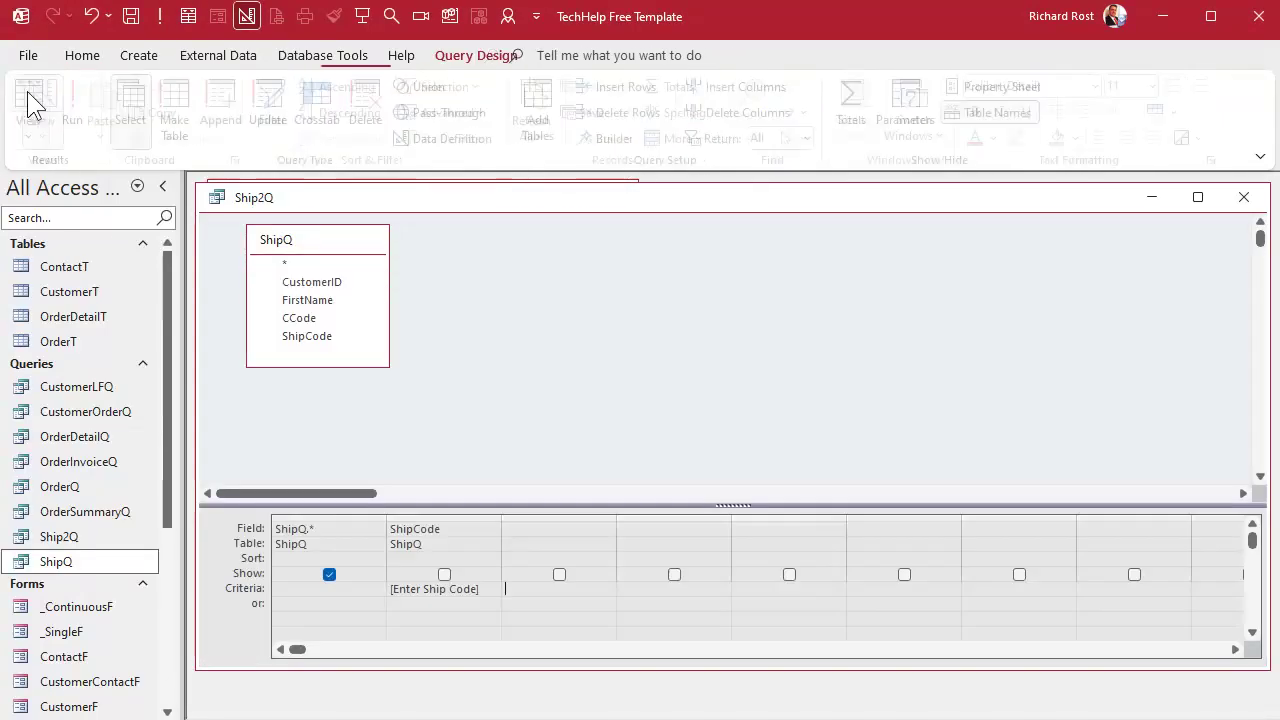
double_click(57, 536)
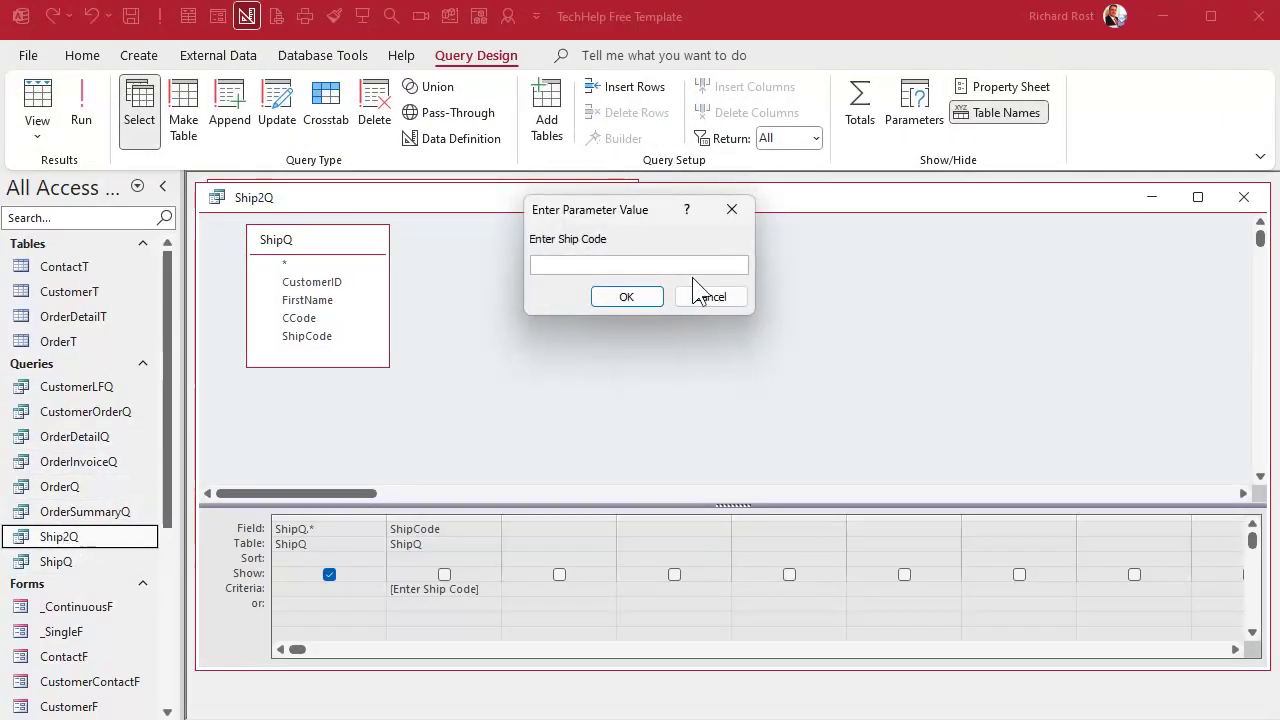
click(714, 297)
double_click(88, 562)
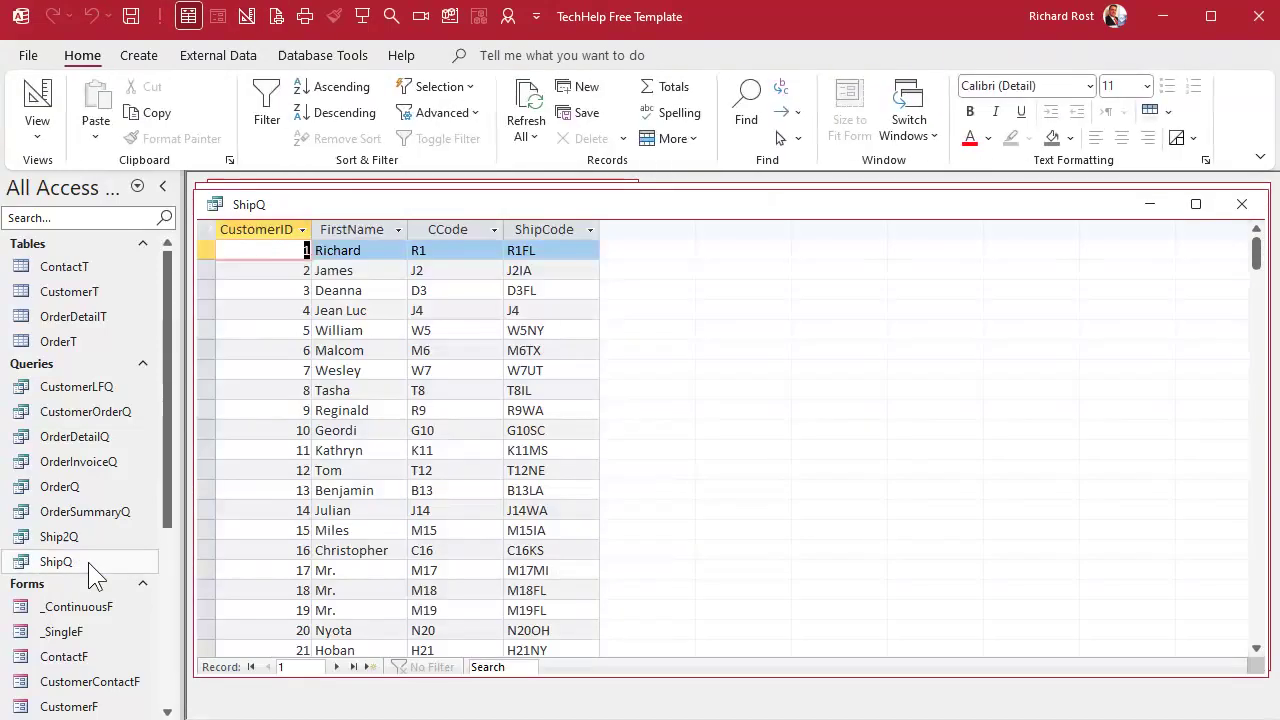
click(512, 350)
key(ctrl+c)
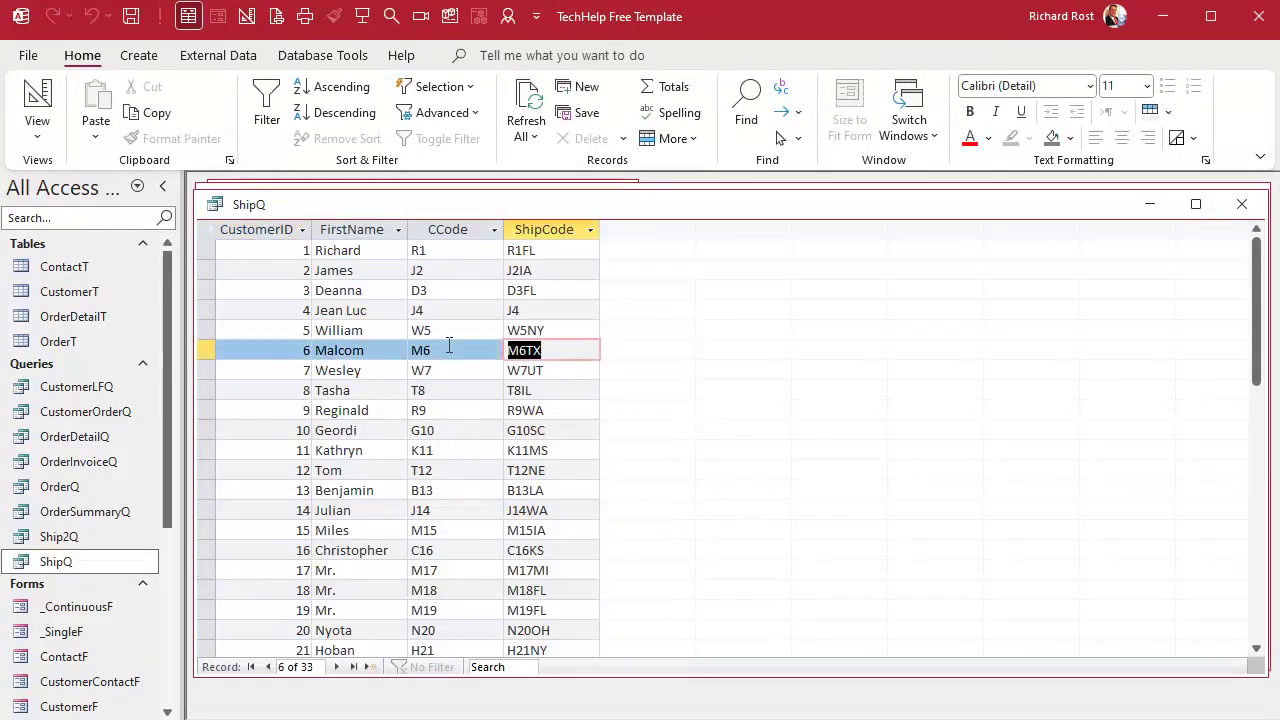
click(1242, 204)
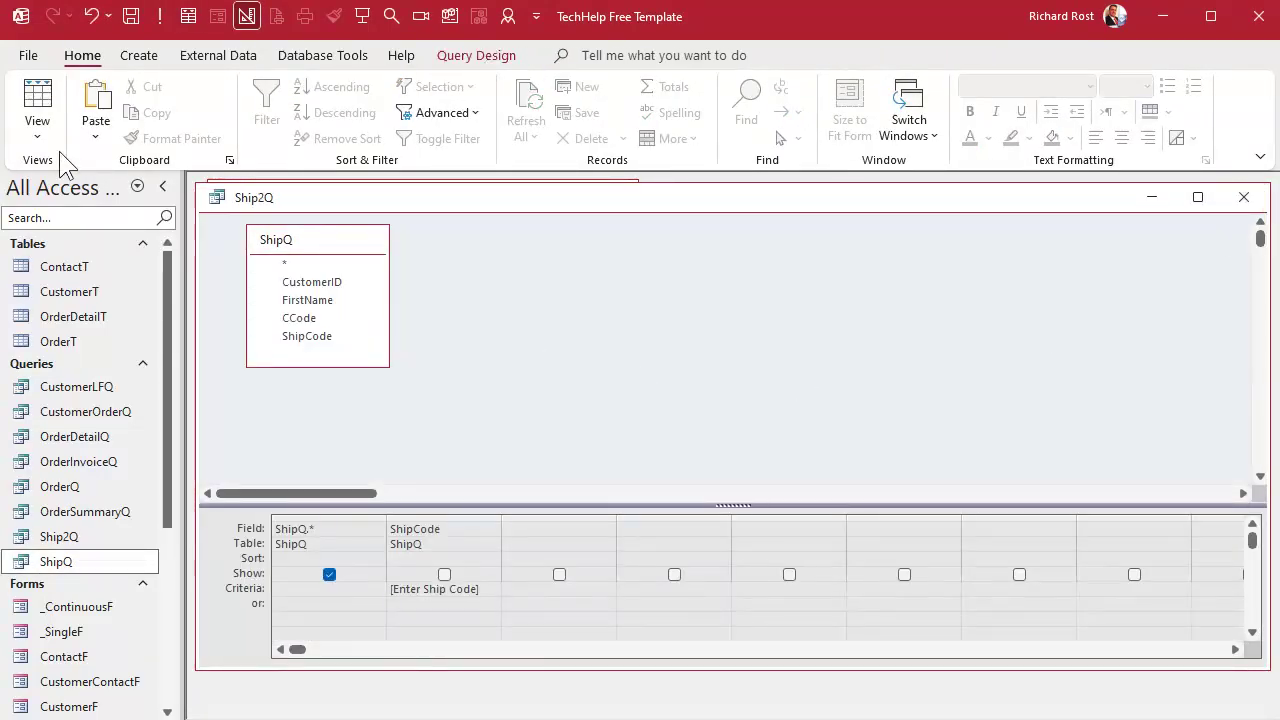
click(160, 16)
key(ctrl+v)
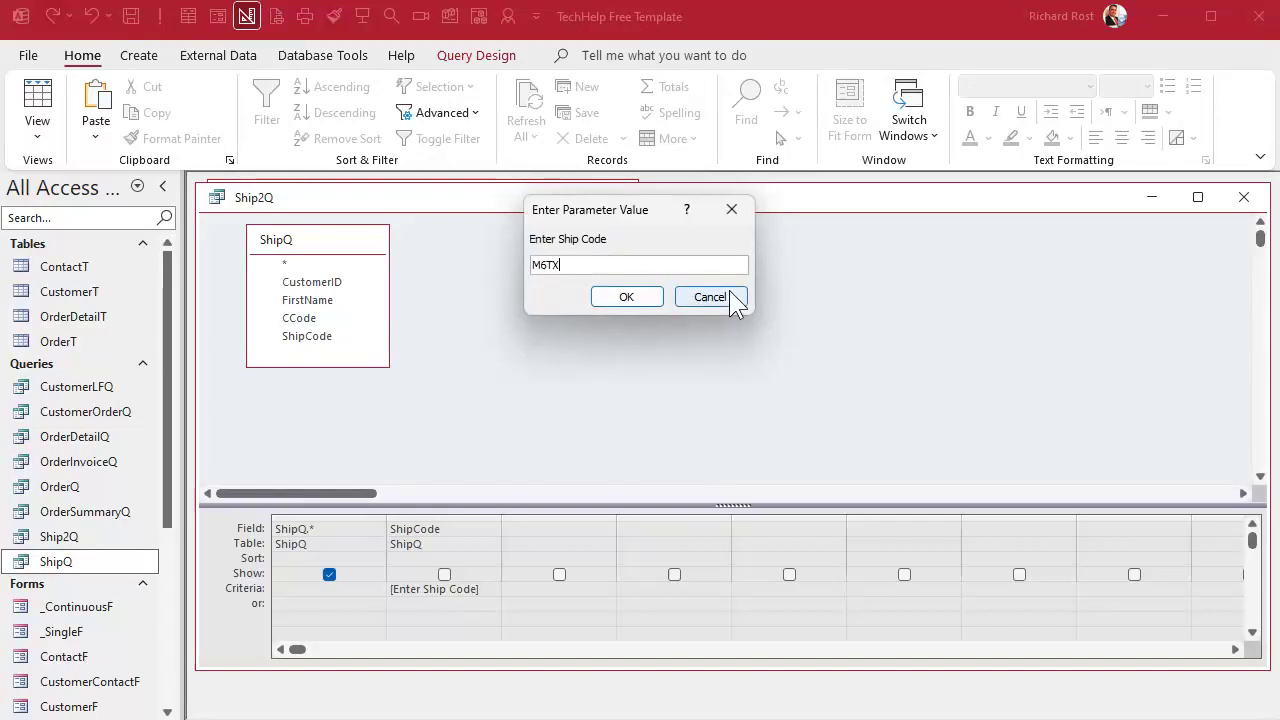
click(620, 304)
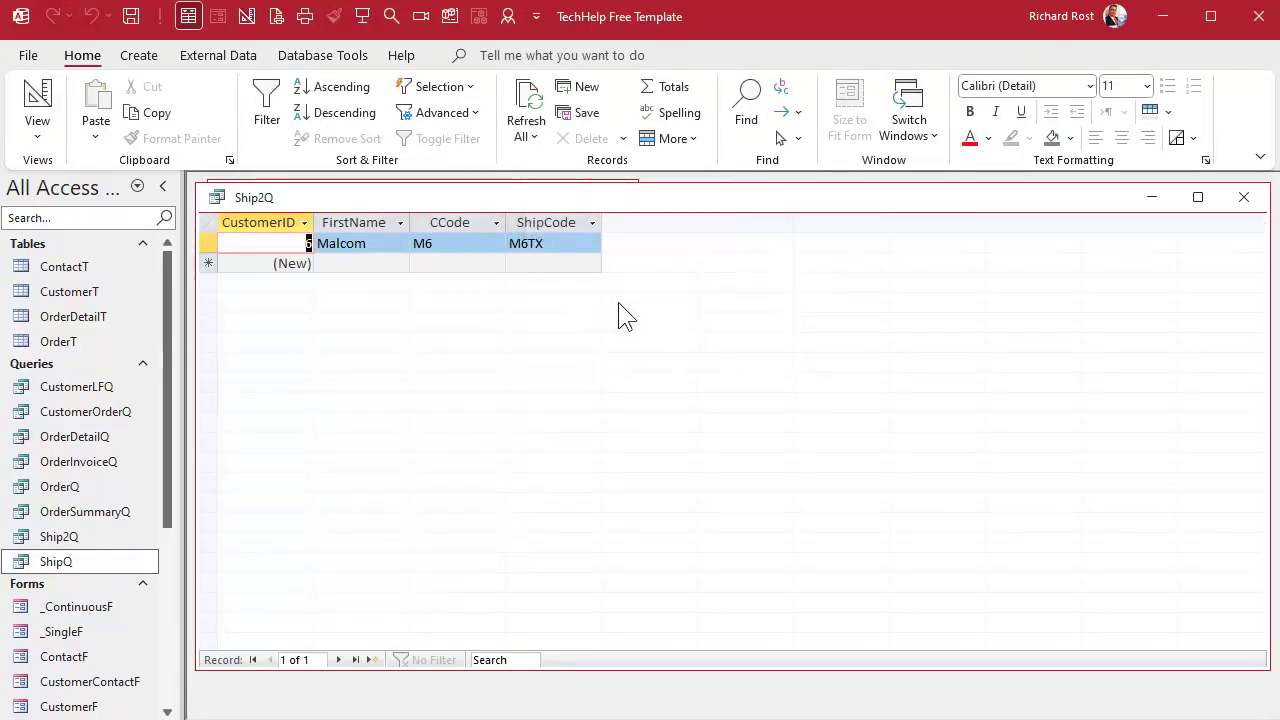
click(40, 105)
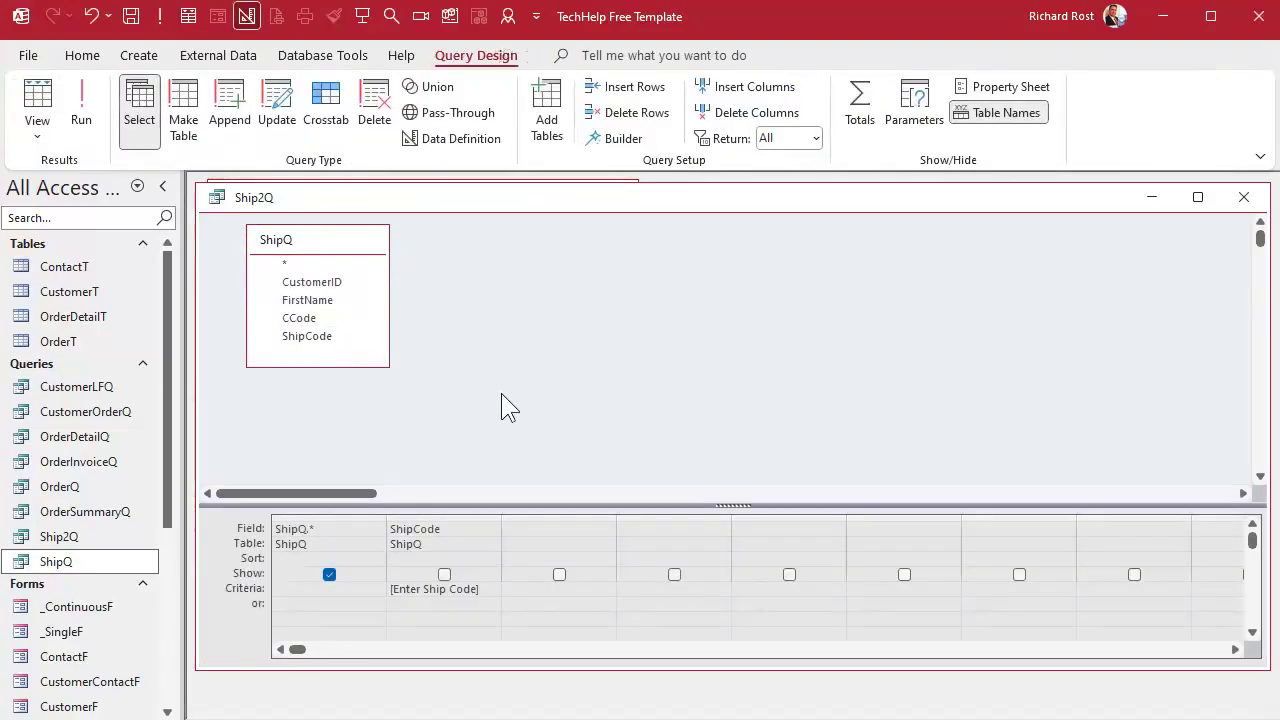